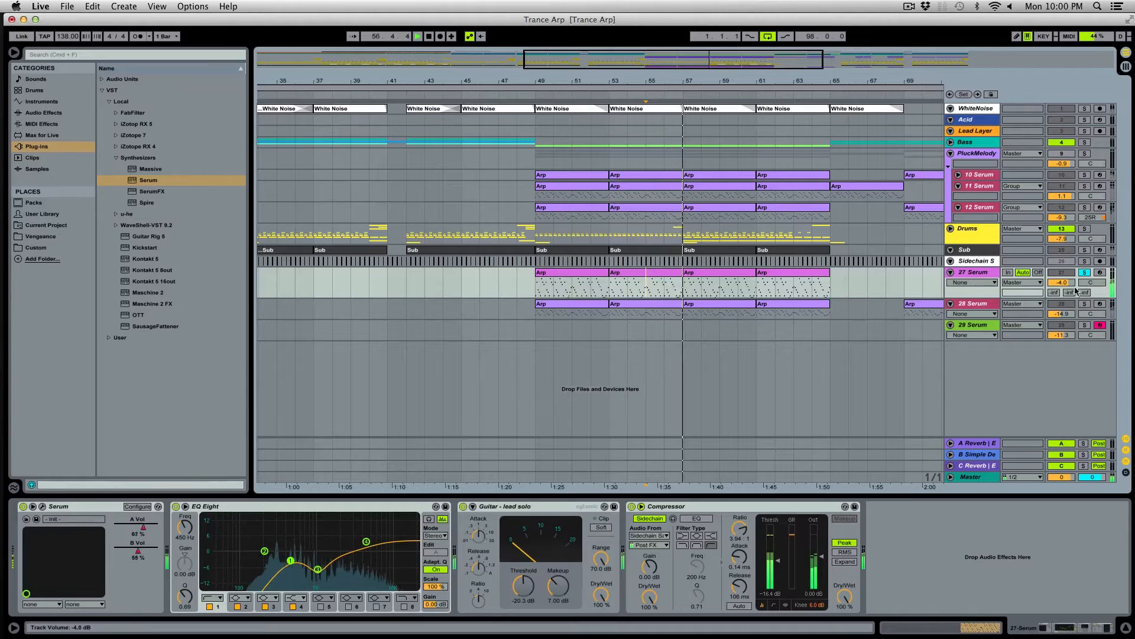
# - Audition the 28 Serum track soloed with 27 Serum from bar 57 and lower 28 Serum's volume to about -15.4 dB
pyautogui.press('space')
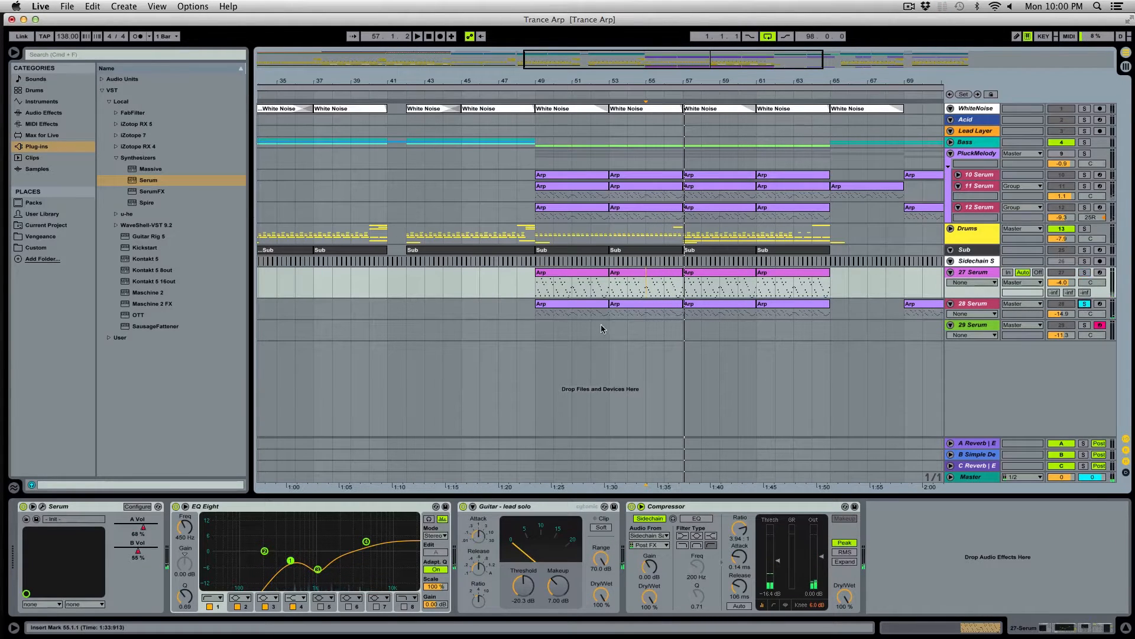
pyautogui.click(683, 317)
pyautogui.press('space')
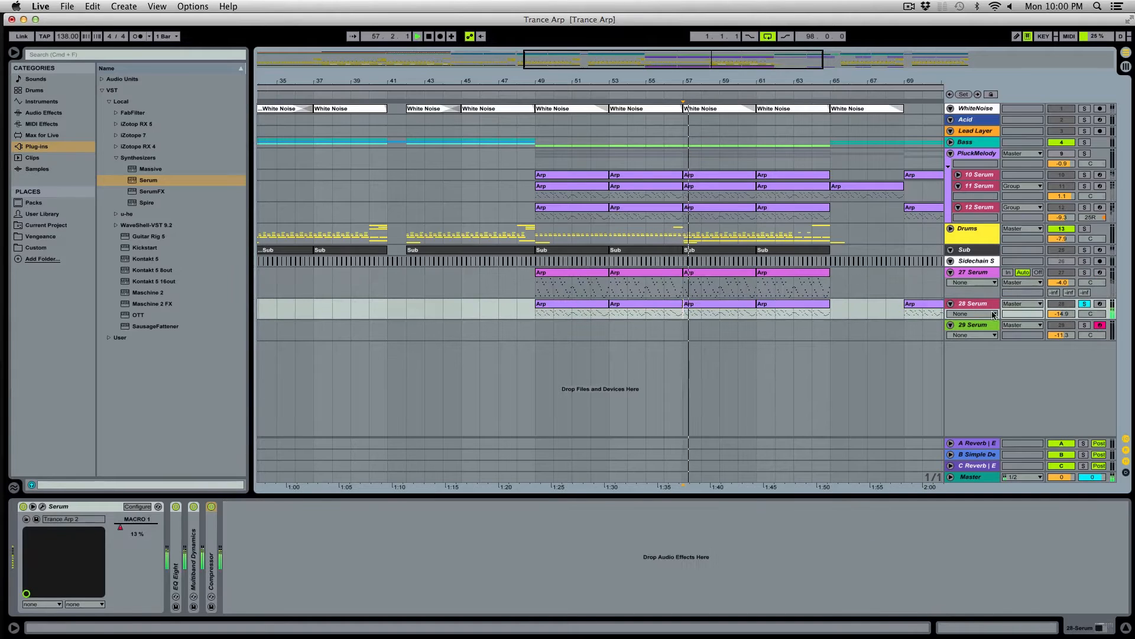
pyautogui.keyDown('super'); pyautogui.click(1084, 272); pyautogui.keyUp('super')
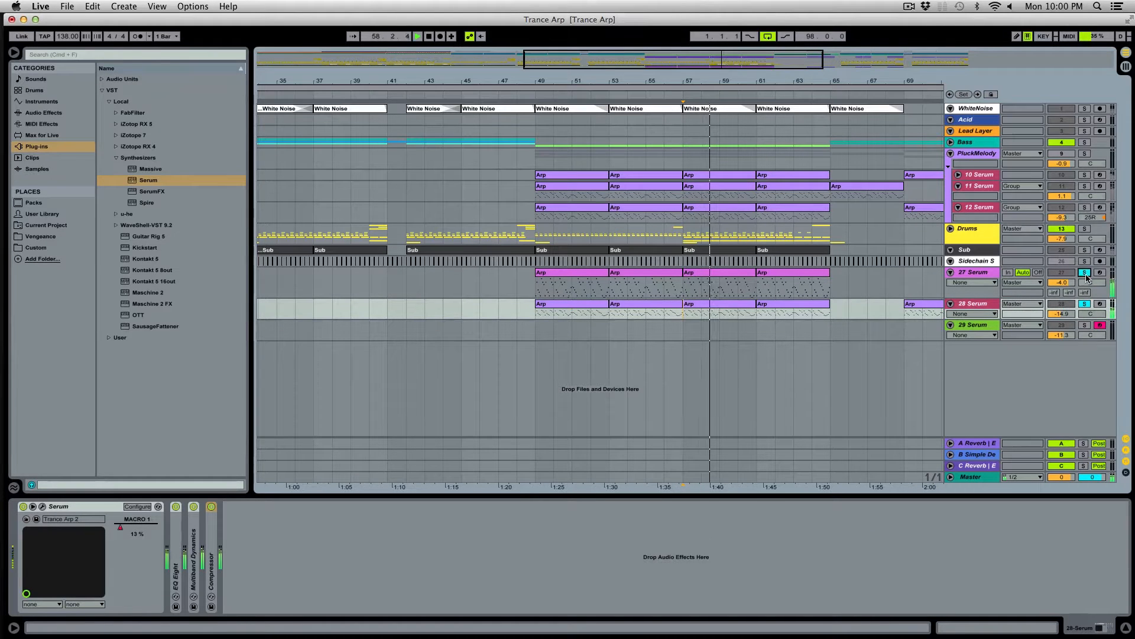
pyautogui.moveTo(1063, 314); pyautogui.dragTo(1062, 319)
# - Replay the two soloed arp tracks from bar 49 and clear the solos to hear them in the full mix
pyautogui.click(609, 286)
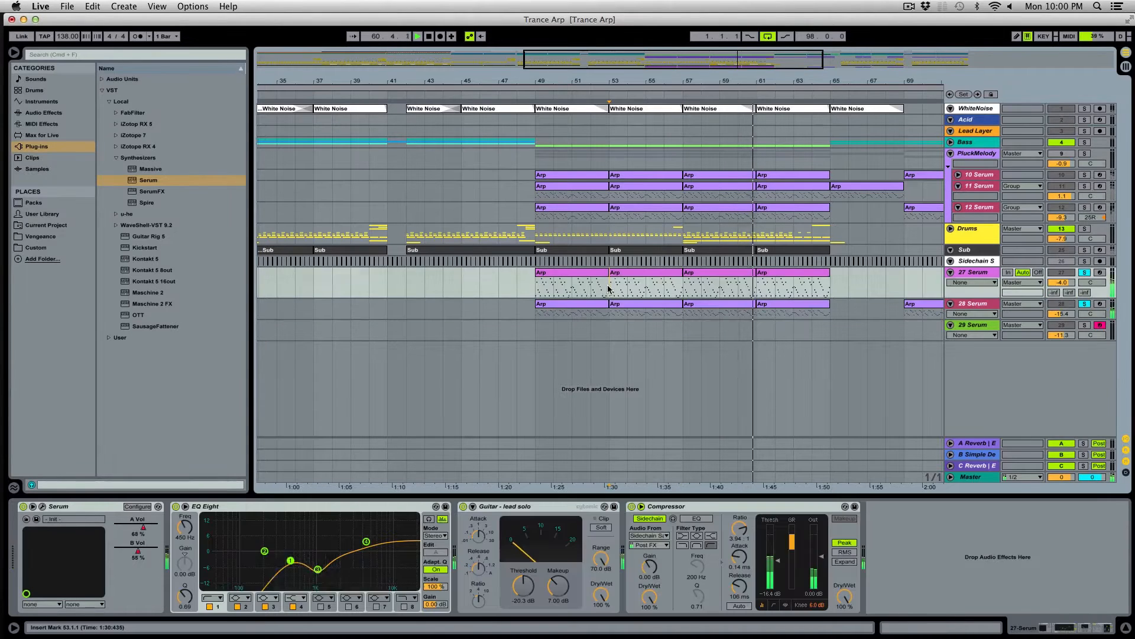
pyautogui.click(542, 294)
pyautogui.press('space')
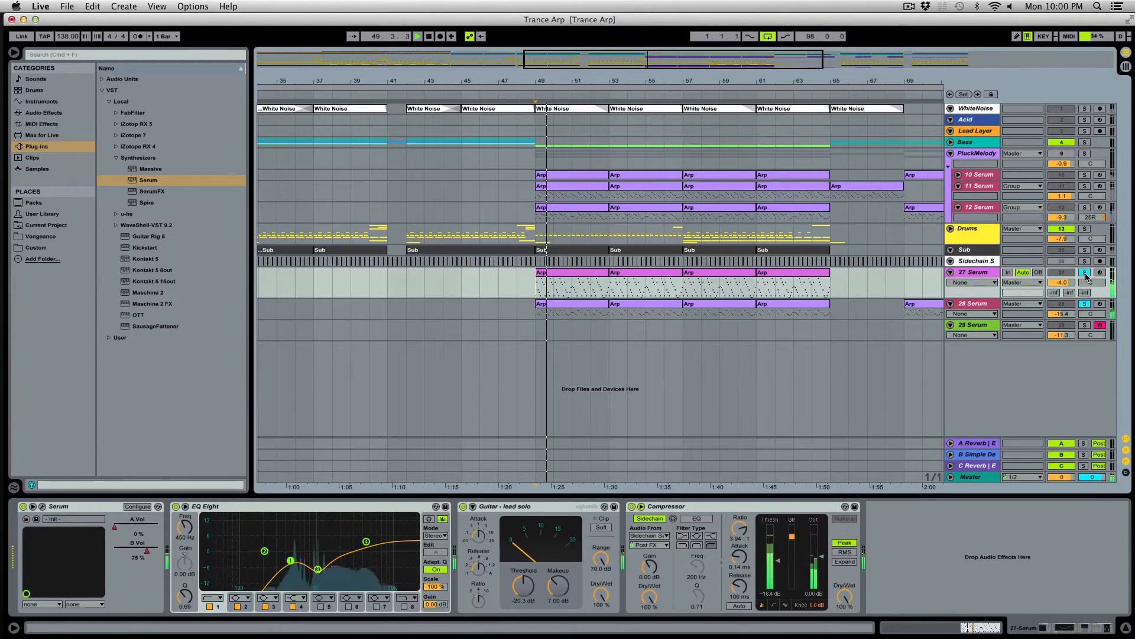
pyautogui.click(1085, 274)
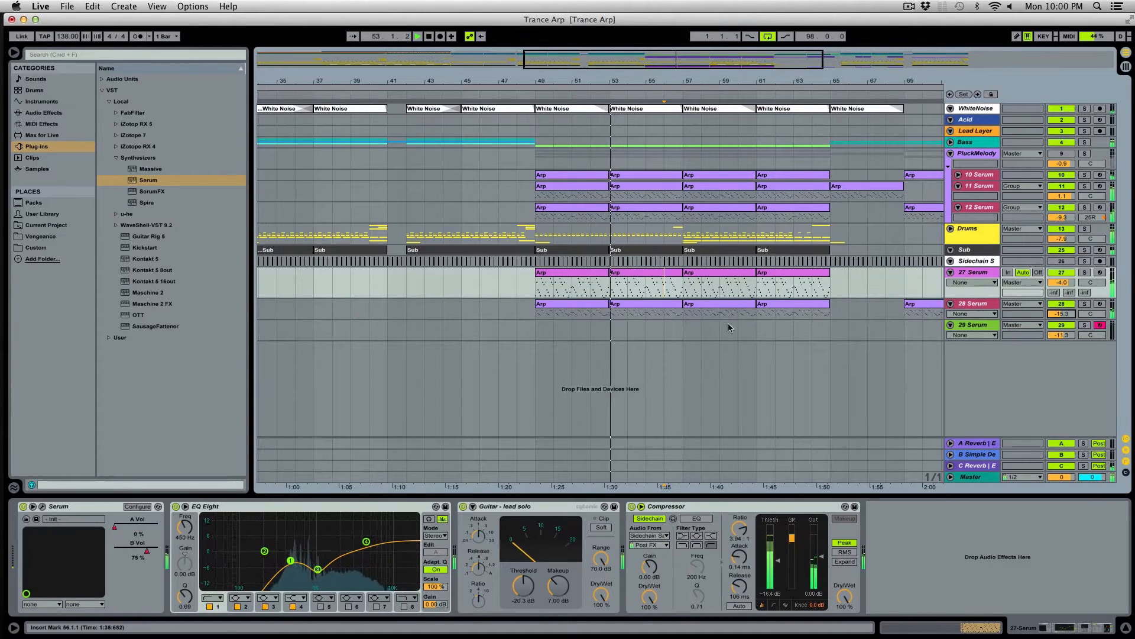
# - Unfold the 28 Serum track to a taller height, showing its MACRO 1 automation
pyautogui.click(684, 314)
pyautogui.click(974, 314)
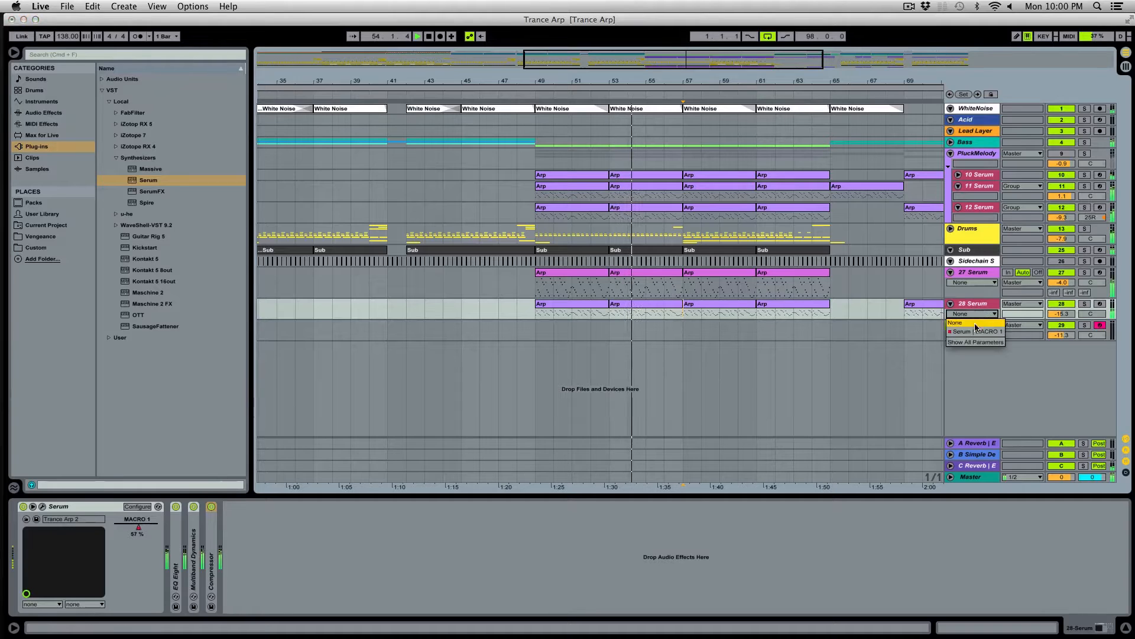
pyautogui.click(973, 325)
pyautogui.moveTo(973, 320); pyautogui.dragTo(972, 368)
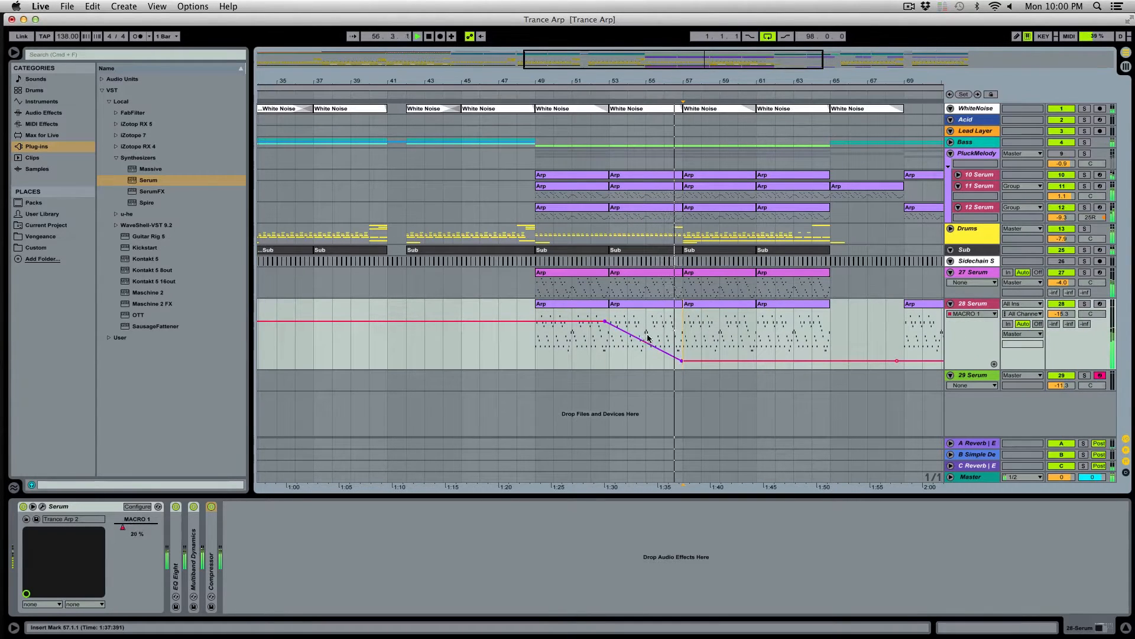
# - Set the 28 Serum track's volume to -14.0 dB and audition the track soloed
pyautogui.moveTo(1062, 314); pyautogui.dragTo(1061, 311)
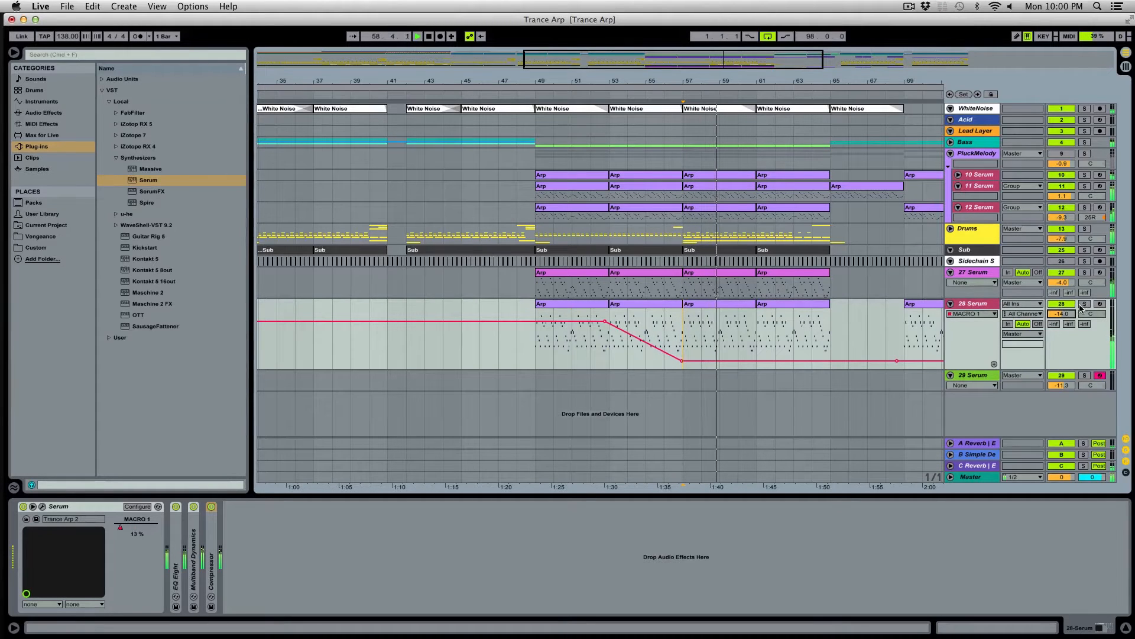
pyautogui.click(1084, 304)
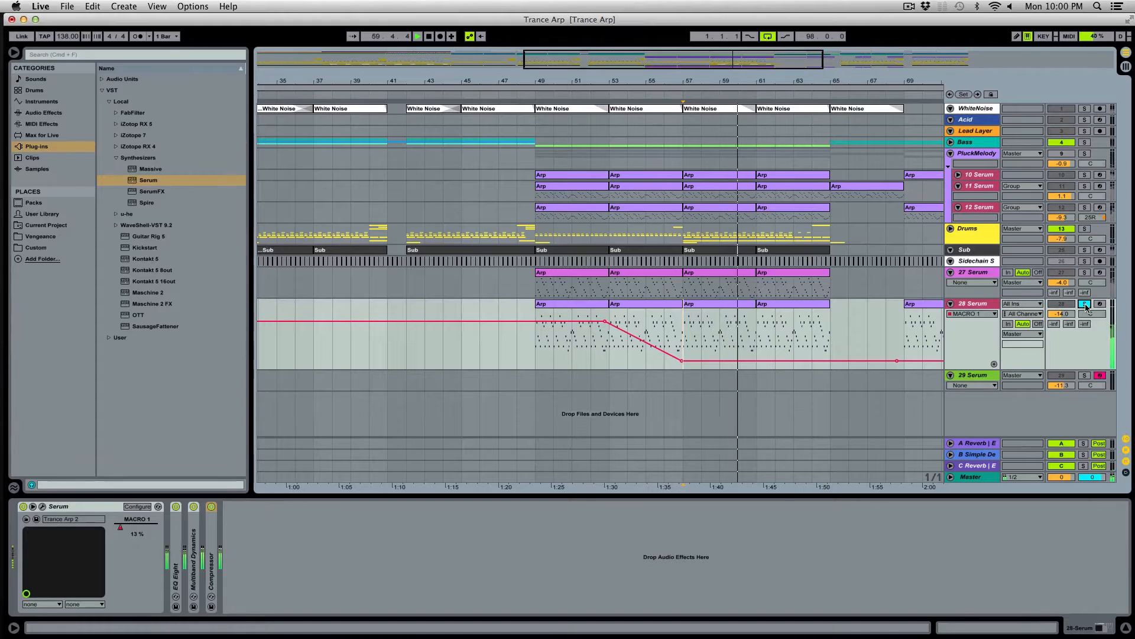
pyautogui.click(1085, 304)
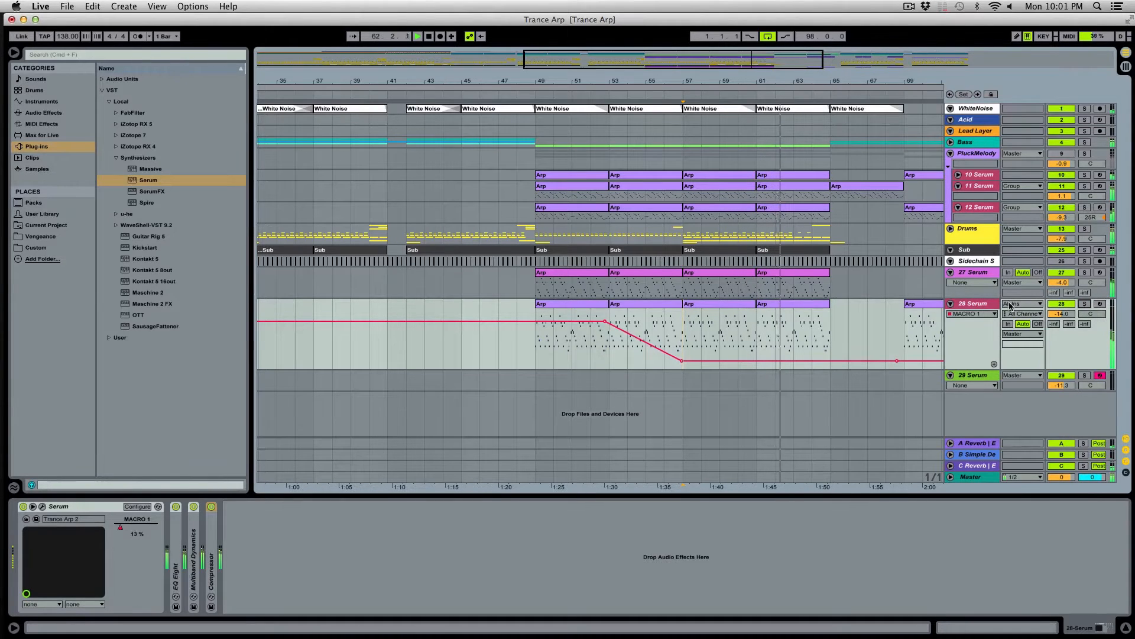
# - Stop playback and fold all the unfolded instrument tracks in the arrangement except Drums
pyautogui.click(981, 304)
pyautogui.press('super+a')
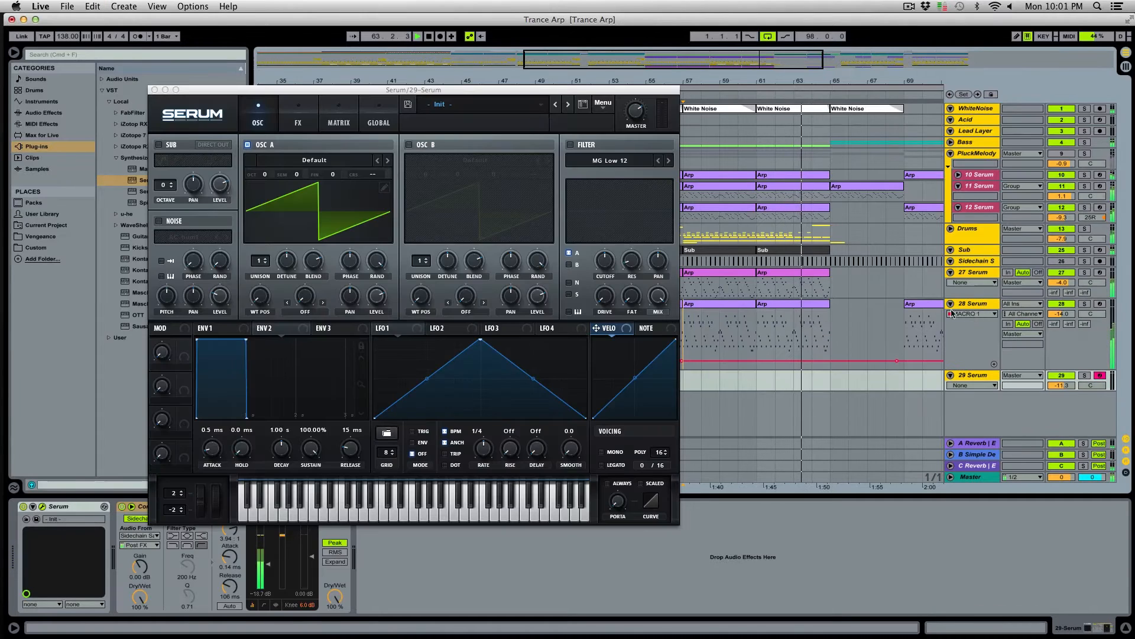
pyautogui.click(813, 316)
pyautogui.press('space')
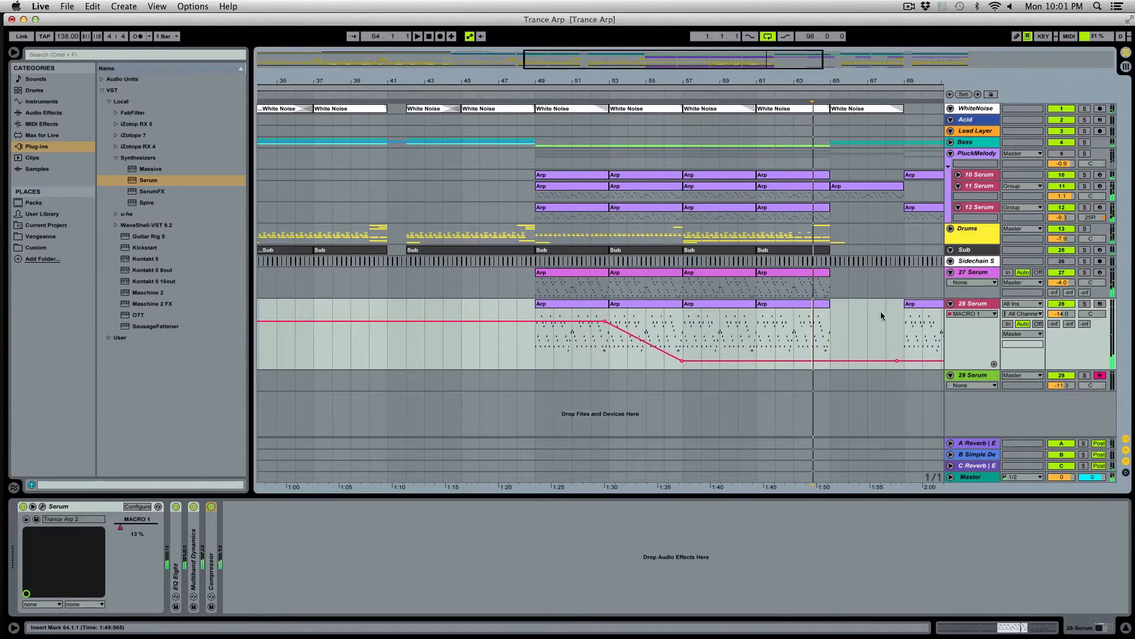
pyautogui.click(839, 311)
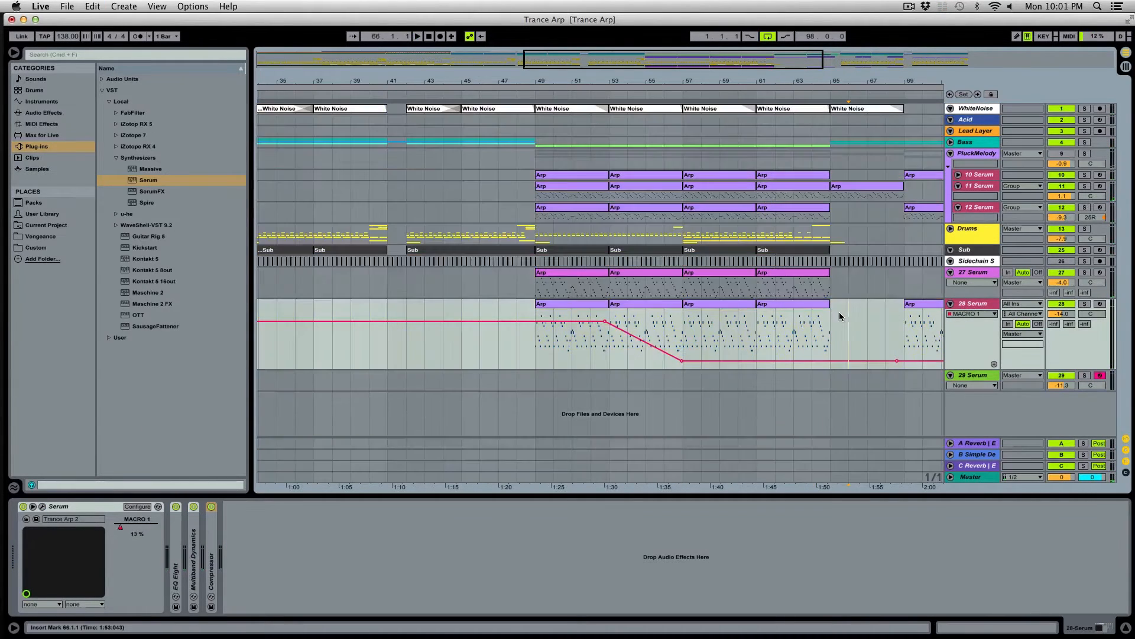
pyautogui.click(963, 304)
pyautogui.press('super+a')
pyautogui.click(950, 304)
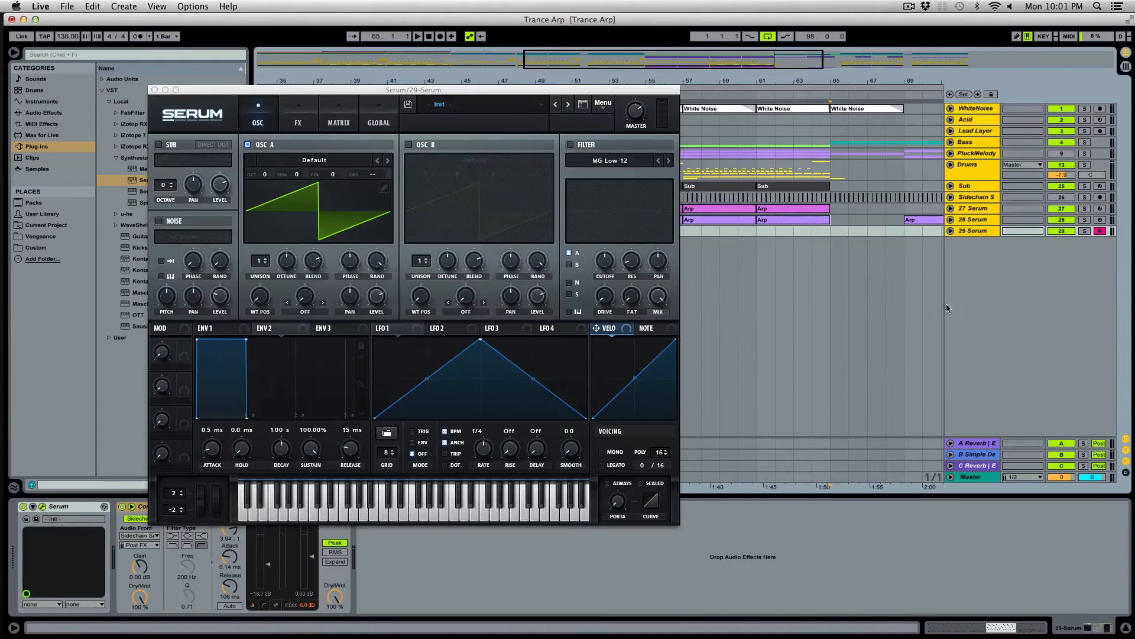
# - Unfold the 29 Serum track and copy the first Arp clip from 27 Serum onto it at bar 49
pyautogui.click(827, 238)
pyautogui.moveTo(301, 89); pyautogui.dragTo(588, 241)
pyautogui.click(546, 222)
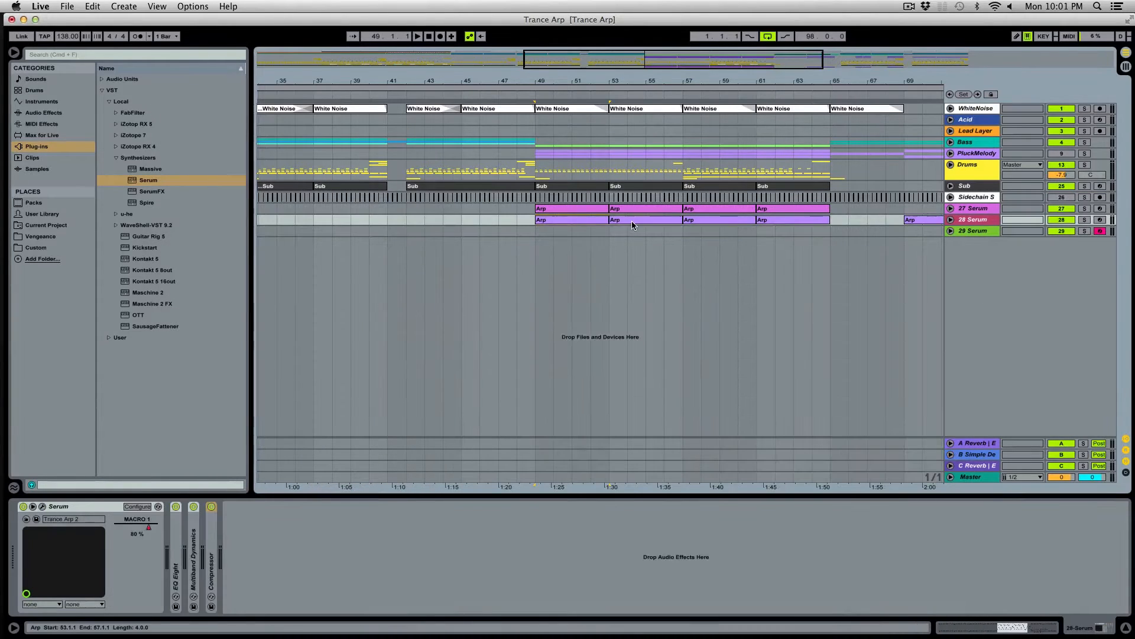
pyautogui.click(733, 212)
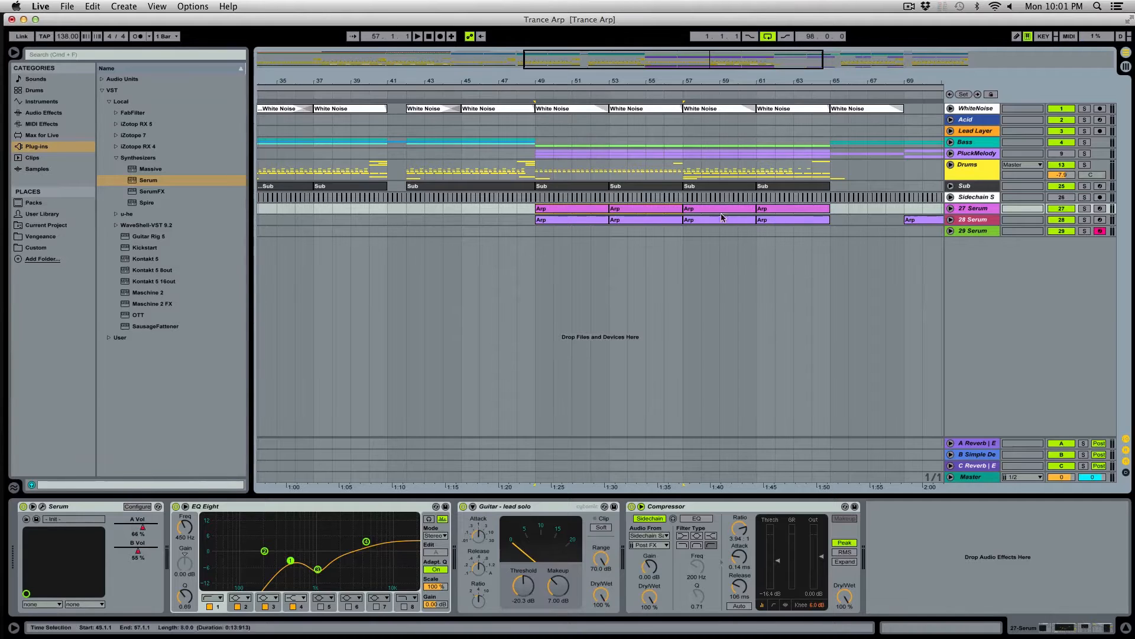
pyautogui.click(951, 231)
pyautogui.click(651, 211)
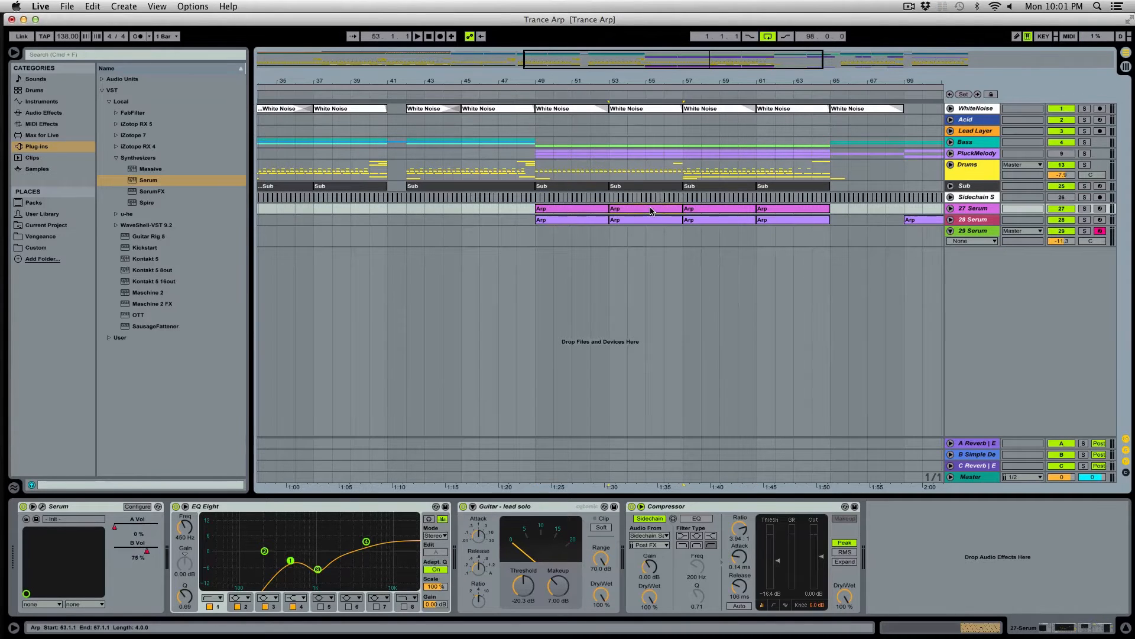
pyautogui.moveTo(578, 212); pyautogui.dragTo(588, 243)
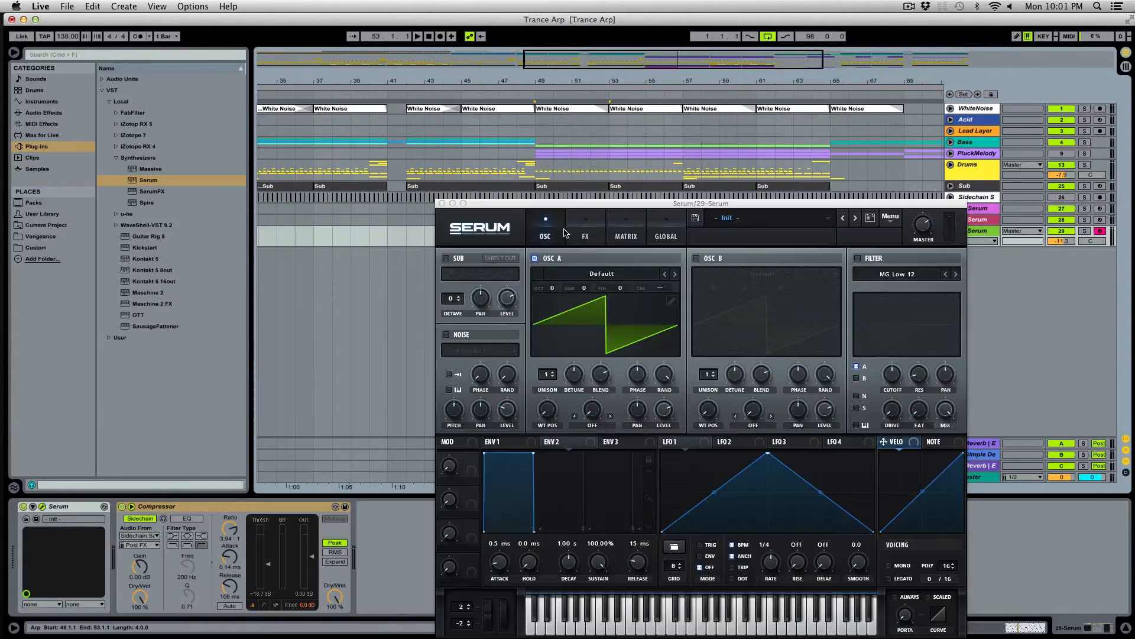
pyautogui.moveTo(459, 204); pyautogui.dragTo(421, 343)
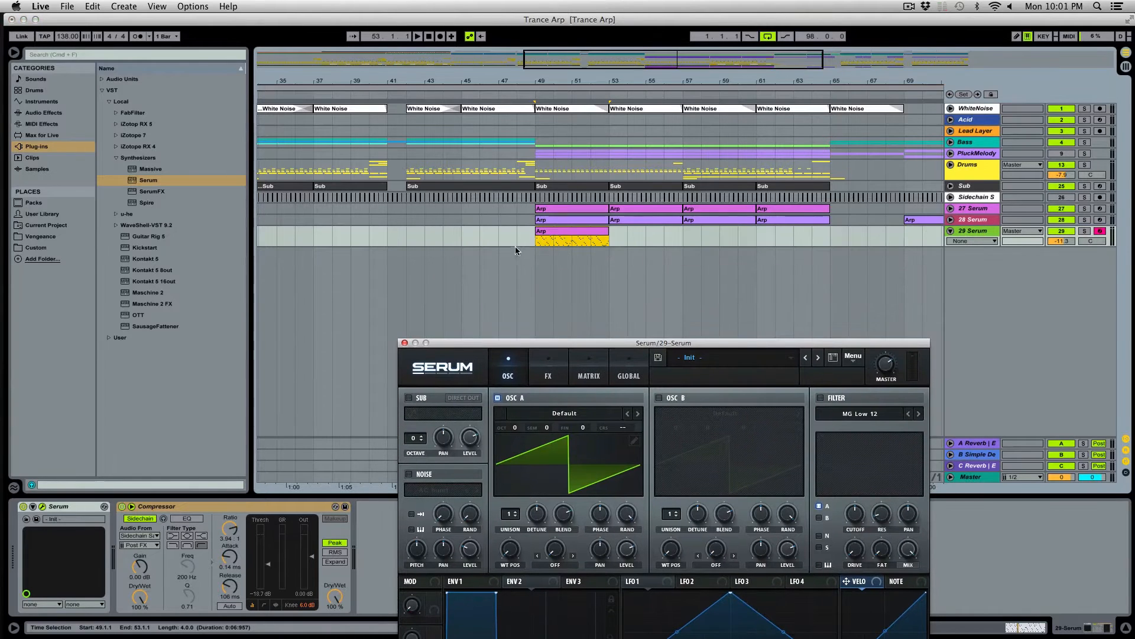
# - Duplicate the Arp clip on the 29 Serum track three times to fill bars 49 to 65
pyautogui.press('super+d')
pyautogui.press('super+d')
pyautogui.press('super+d')
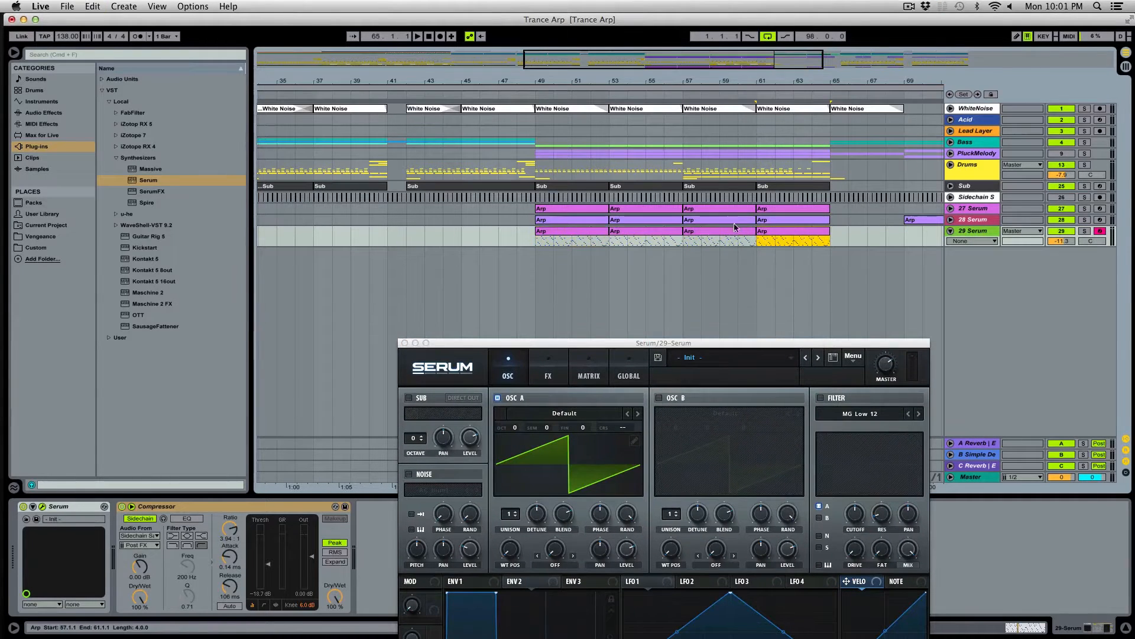
# - Initialize the Serum preset on the 29 Serum track
pyautogui.moveTo(578, 346); pyautogui.dragTo(560, 176)
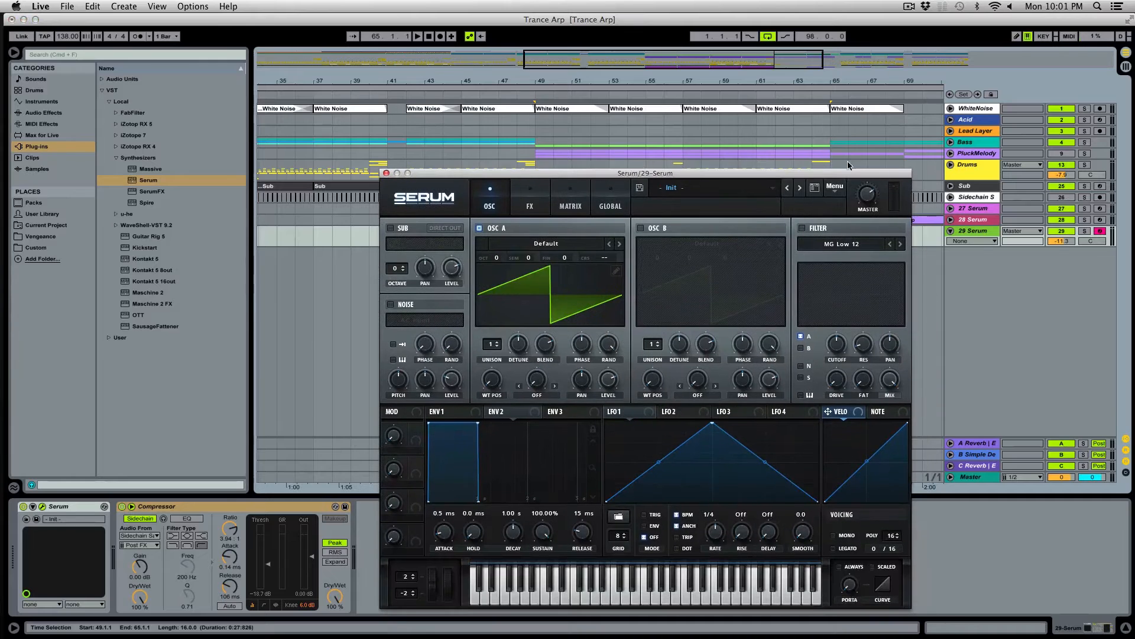
pyautogui.click(835, 186)
pyautogui.click(851, 241)
# - Audition the first Arp clip with the 29 Serum track soloed and set the track's volume to -6.5 dB
pyautogui.moveTo(712, 174); pyautogui.dragTo(747, 247)
pyautogui.click(598, 232)
pyautogui.press('super+l')
pyautogui.press('space')
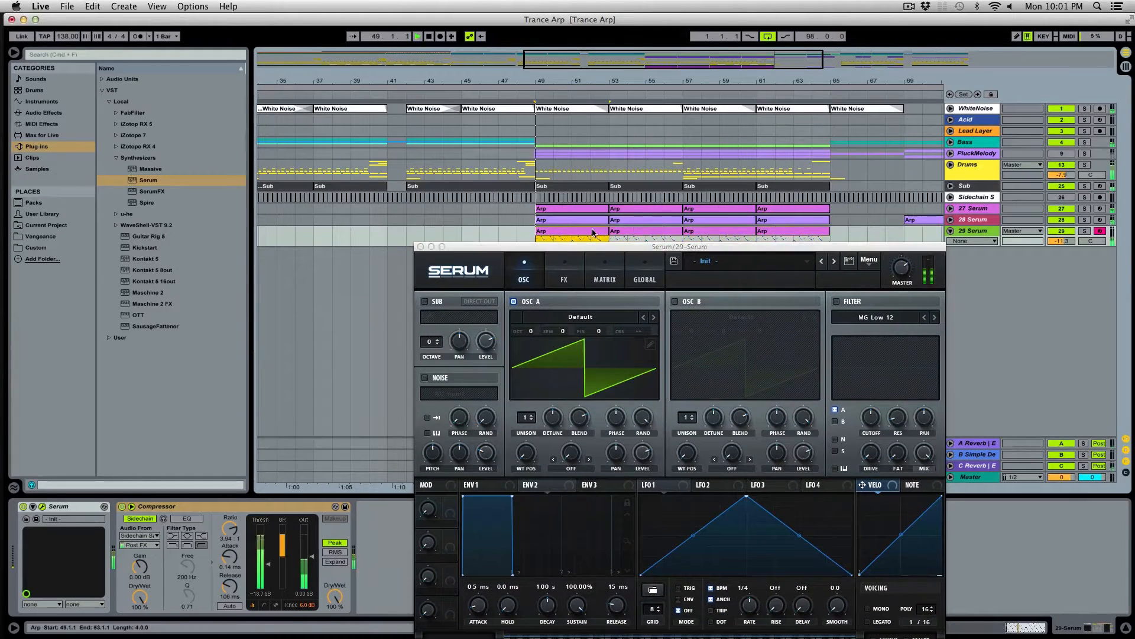
pyautogui.press('space')
pyautogui.click(1084, 231)
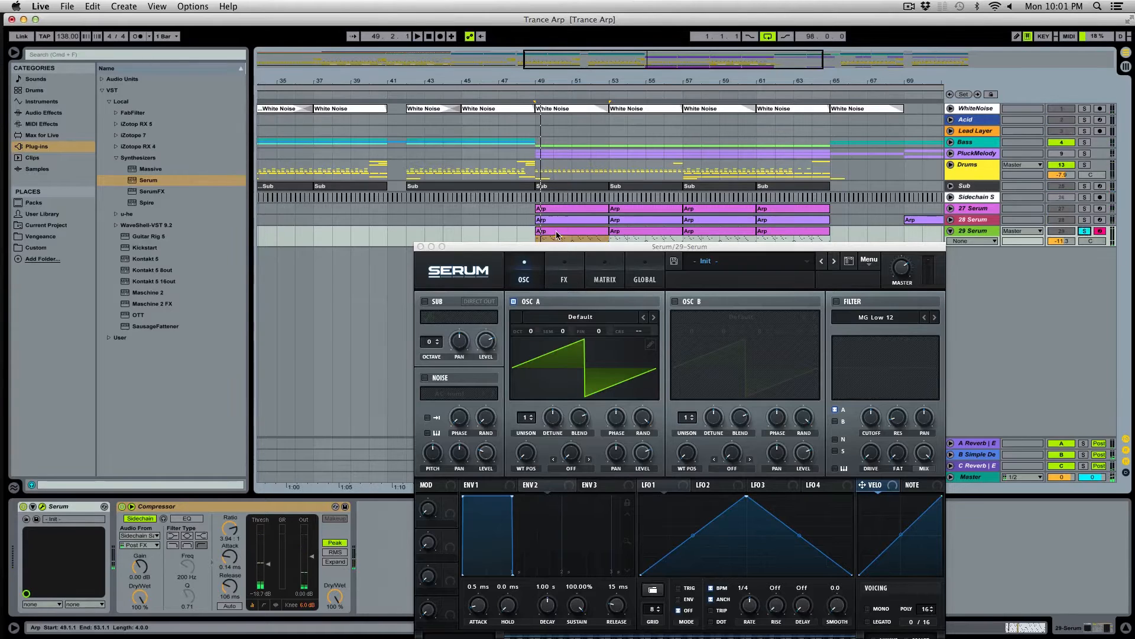
pyautogui.press('space')
pyautogui.moveTo(557, 249); pyautogui.dragTo(469, 50)
pyautogui.press('space')
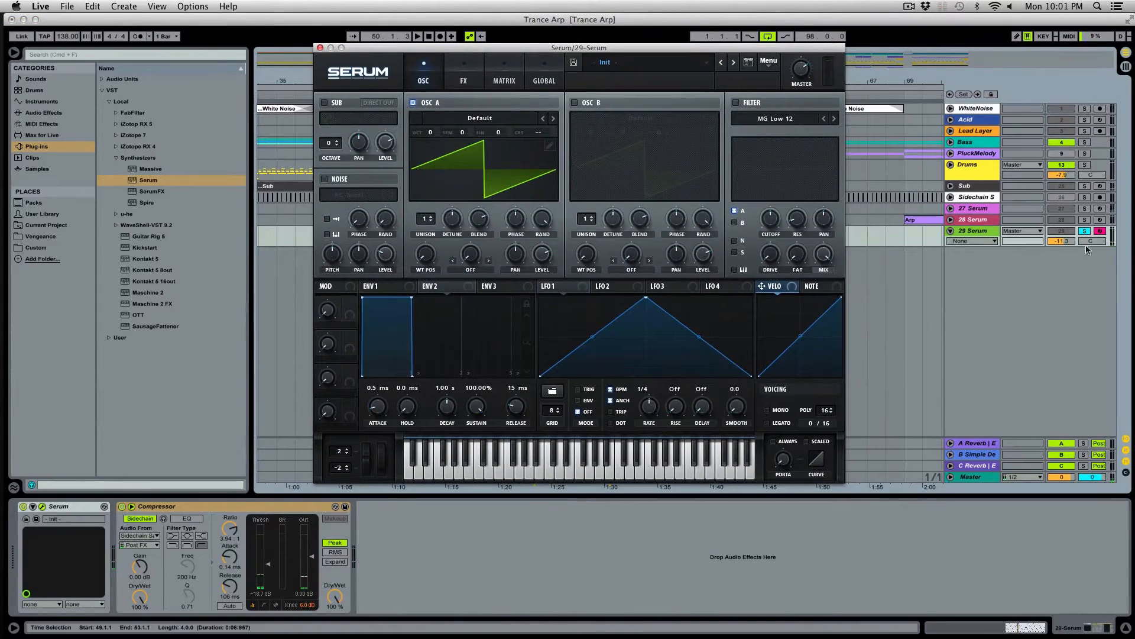
pyautogui.moveTo(1061, 241); pyautogui.dragTo(1062, 234)
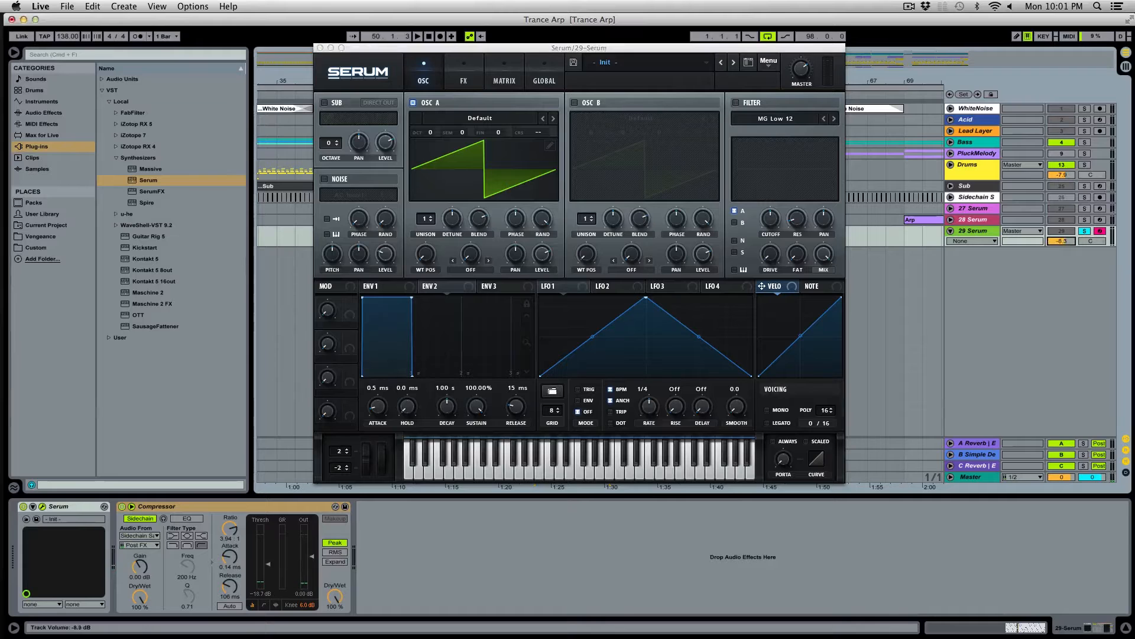
# - Turn on oscillator B and load the digital wavetable Anti-Stasis into oscillator A
pyautogui.click(574, 103)
pyautogui.click(478, 123)
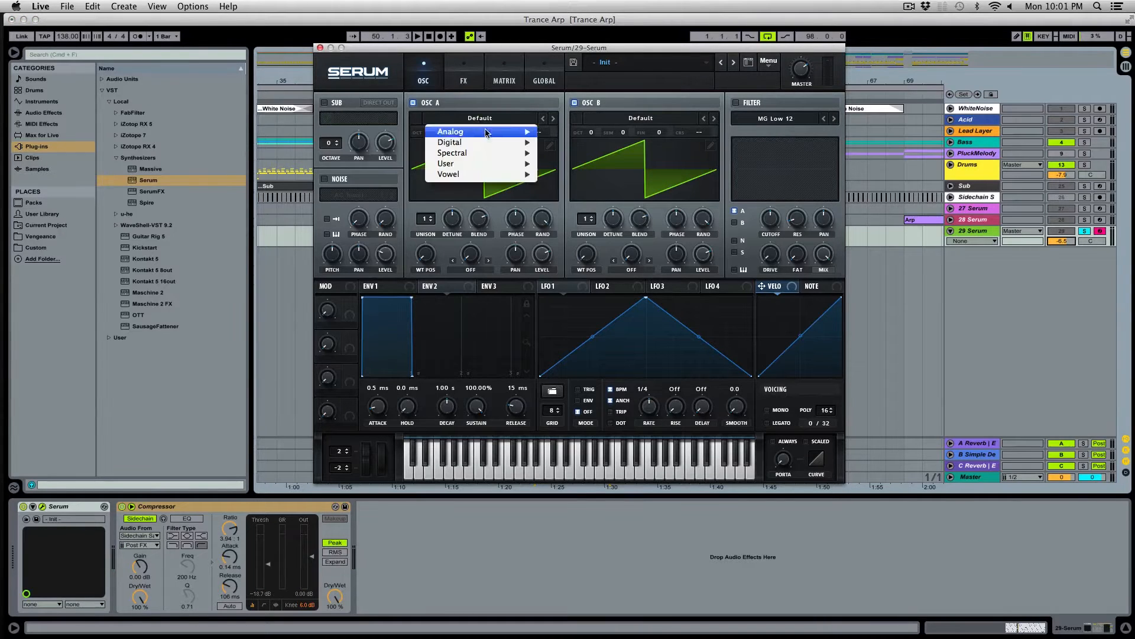
pyautogui.moveTo(486, 143)
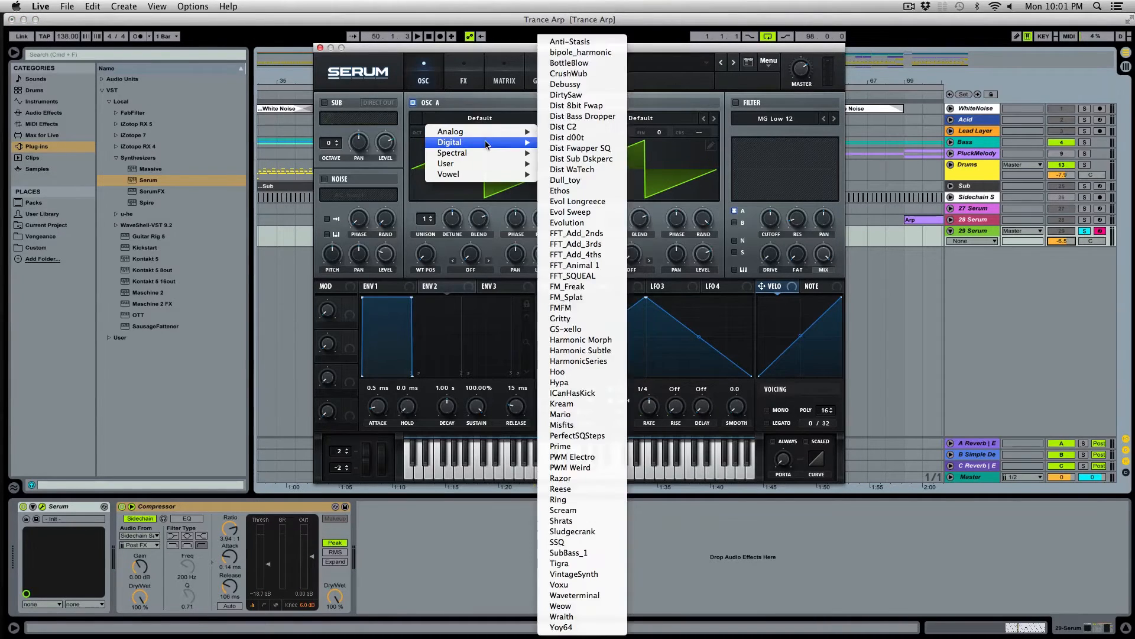
pyautogui.click(570, 41)
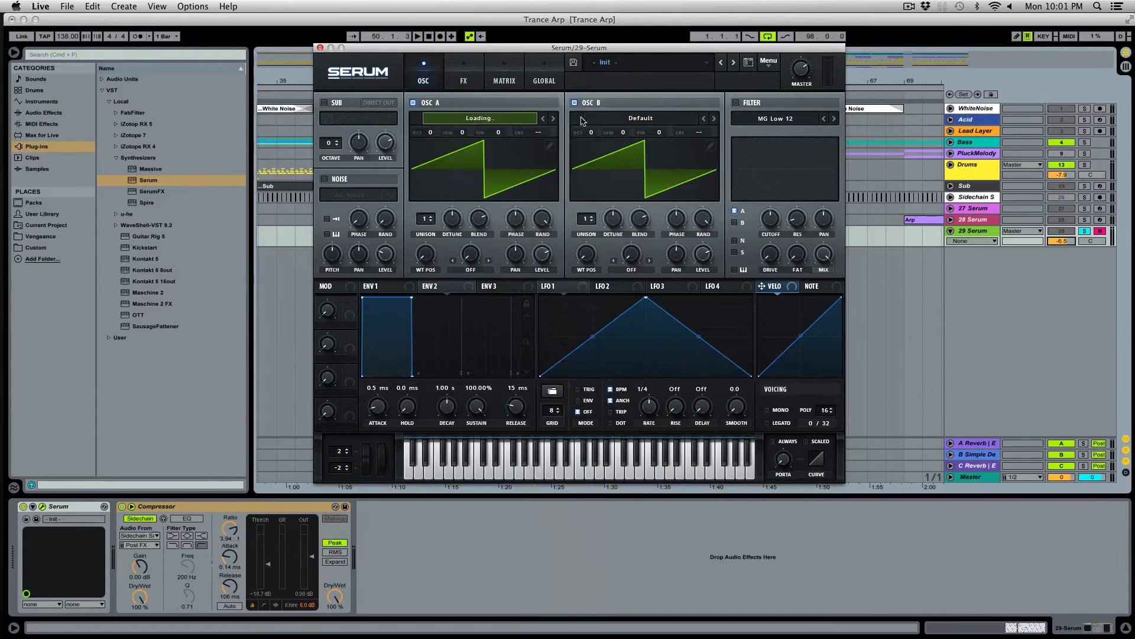
# - Load the analog wavetable BS2 - Subby Saw into oscillator B
pyautogui.click(629, 121)
pyautogui.moveTo(632, 135)
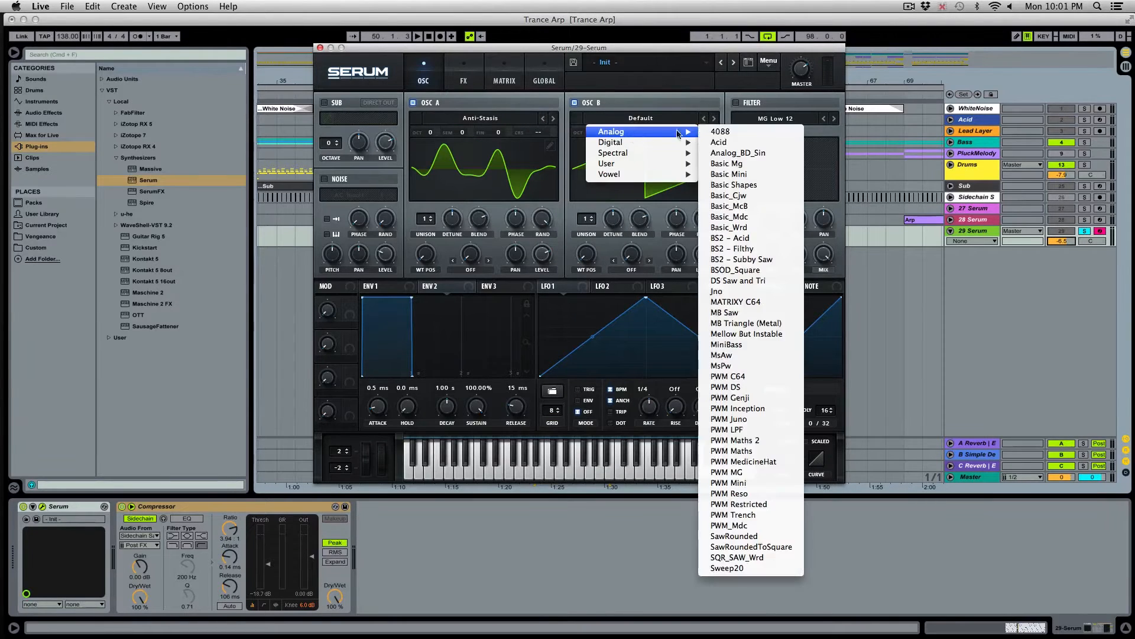
pyautogui.click(756, 261)
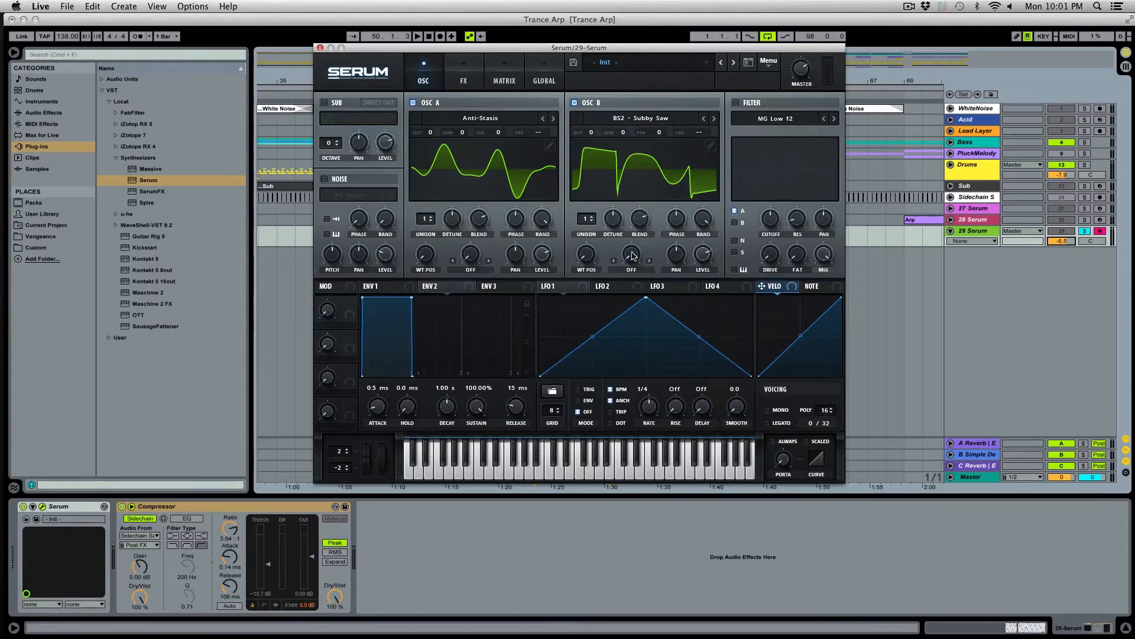
# - Turn on the MG Low 12 filter for both oscillators and lower Envelope 1's sustain to its minimum
pyautogui.click(737, 103)
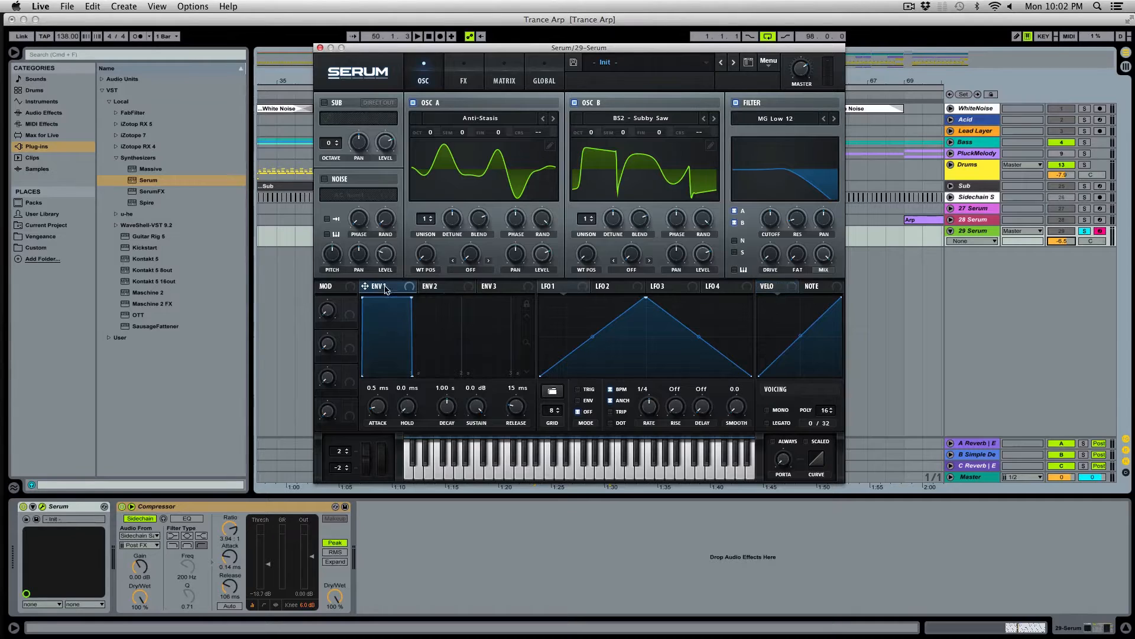
pyautogui.moveTo(479, 412); pyautogui.dragTo(479, 502)
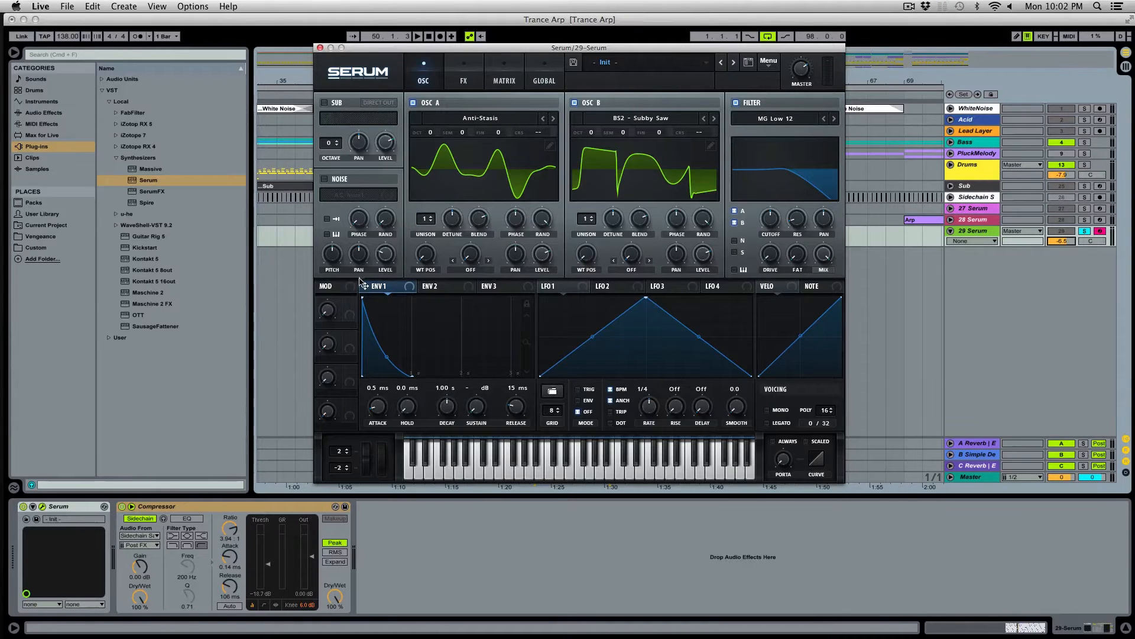
# - Assign Envelope 1 to the filter cutoff and raise the modulation amount to about 62 while auditioning the arp
pyautogui.moveTo(451, 231); pyautogui.dragTo(772, 224)
pyautogui.moveTo(772, 218)
pyautogui.mouseDown()
pyautogui.moveTo(772, 234)
pyautogui.moveTo(759, 202)
pyautogui.mouseUp()
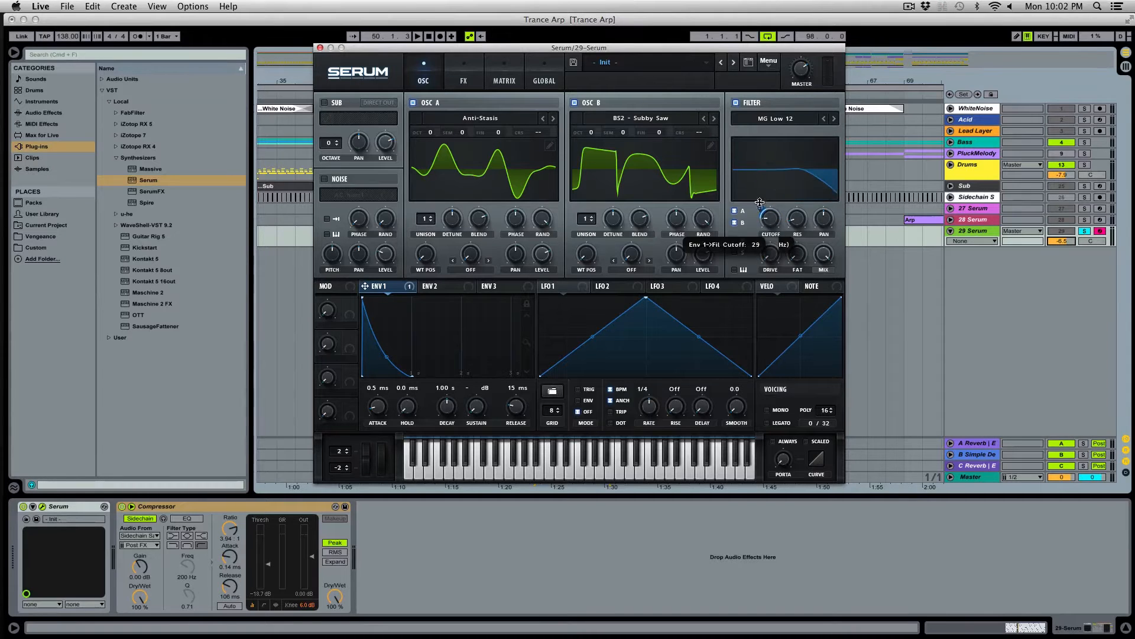
pyautogui.press('space')
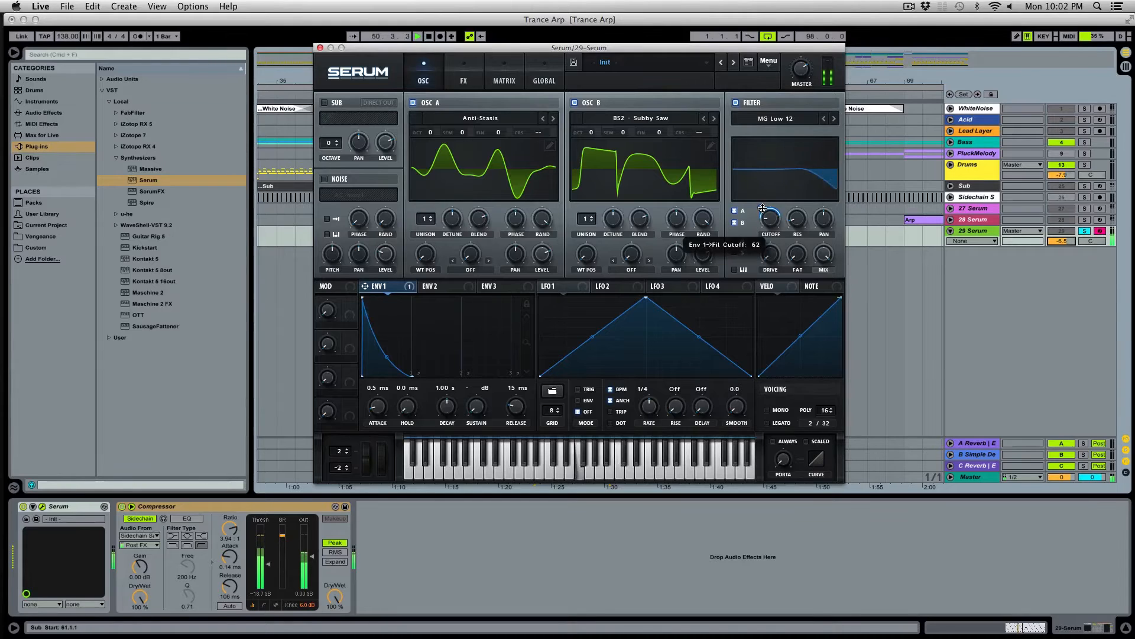
pyautogui.press('space')
# - Change the filter type to Low 24 and play back the arp
pyautogui.click(778, 121)
pyautogui.moveTo(799, 131)
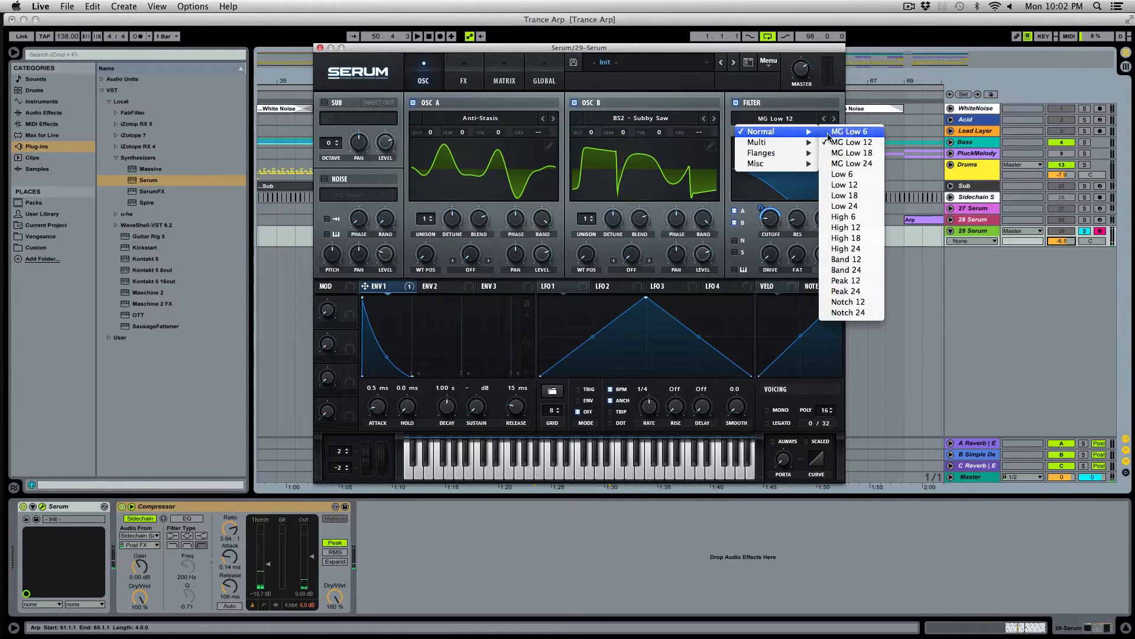
pyautogui.click(844, 206)
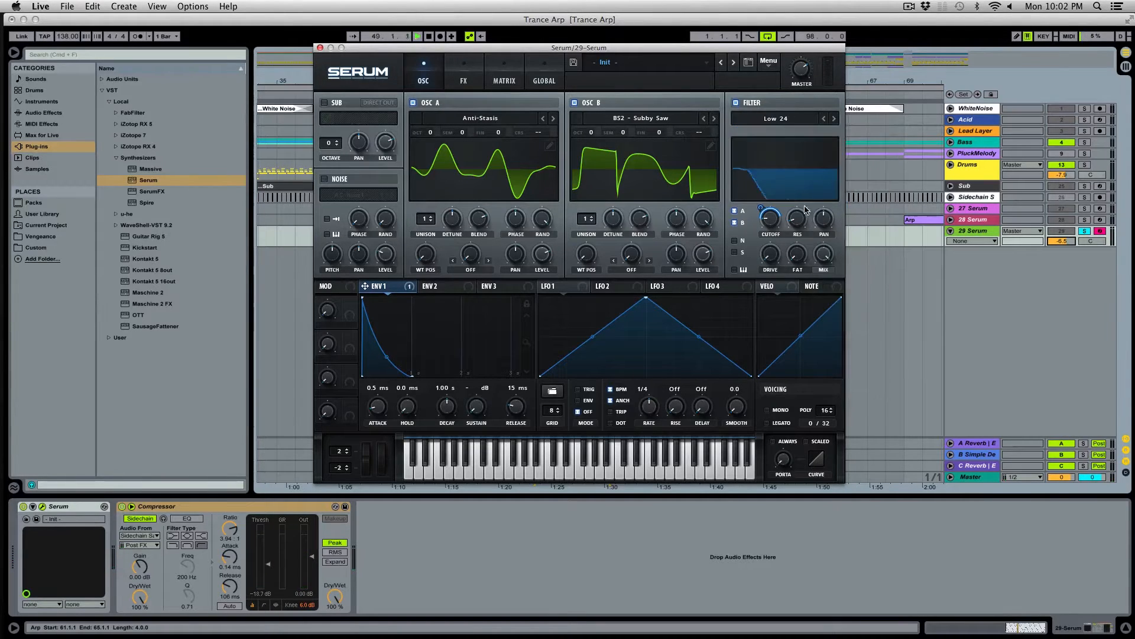
pyautogui.press('space')
pyautogui.press('space')
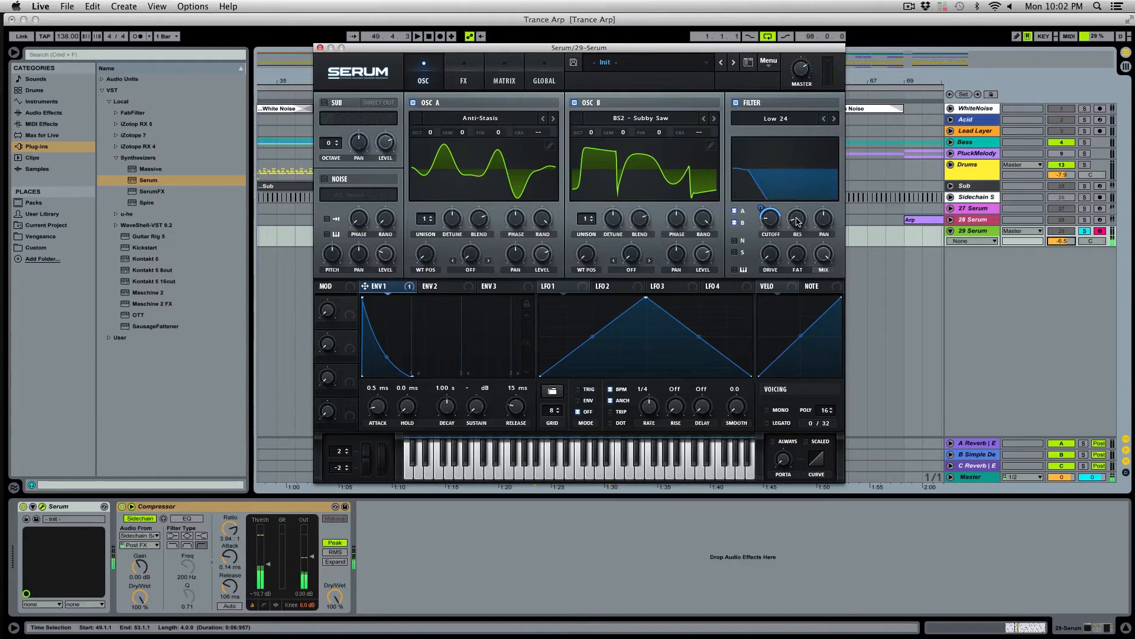
# - Fine-tune the filter's drive, cutoff and Envelope 1 modulation amount while the arp plays
pyautogui.moveTo(797, 224)
pyautogui.press('space')
pyautogui.moveTo(768, 258)
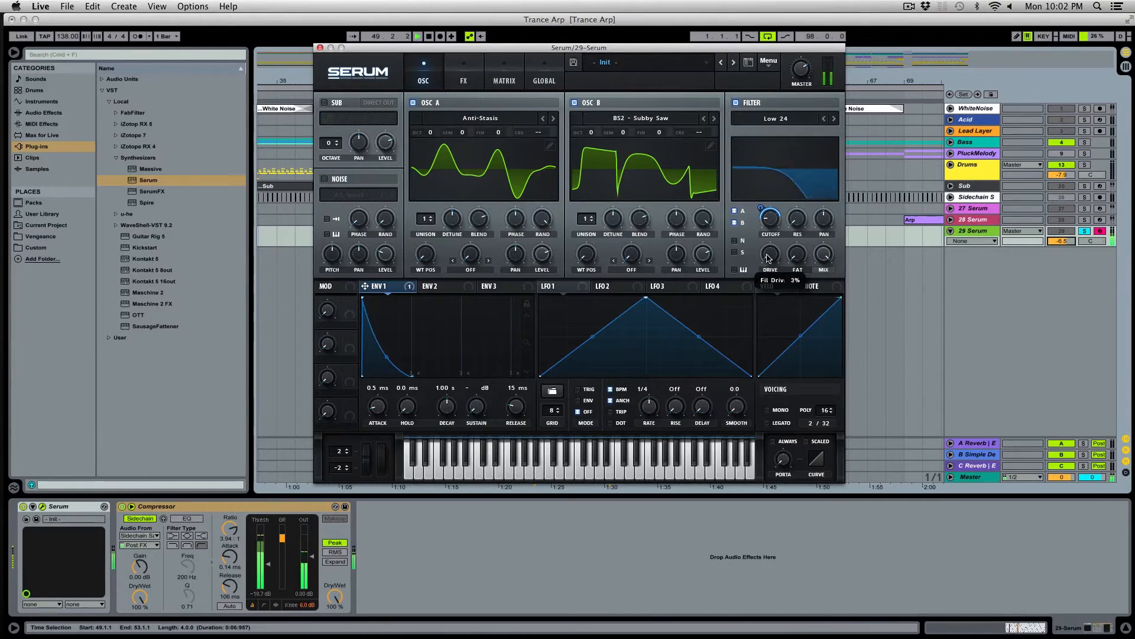
pyautogui.moveTo(773, 247); pyautogui.dragTo(795, 235)
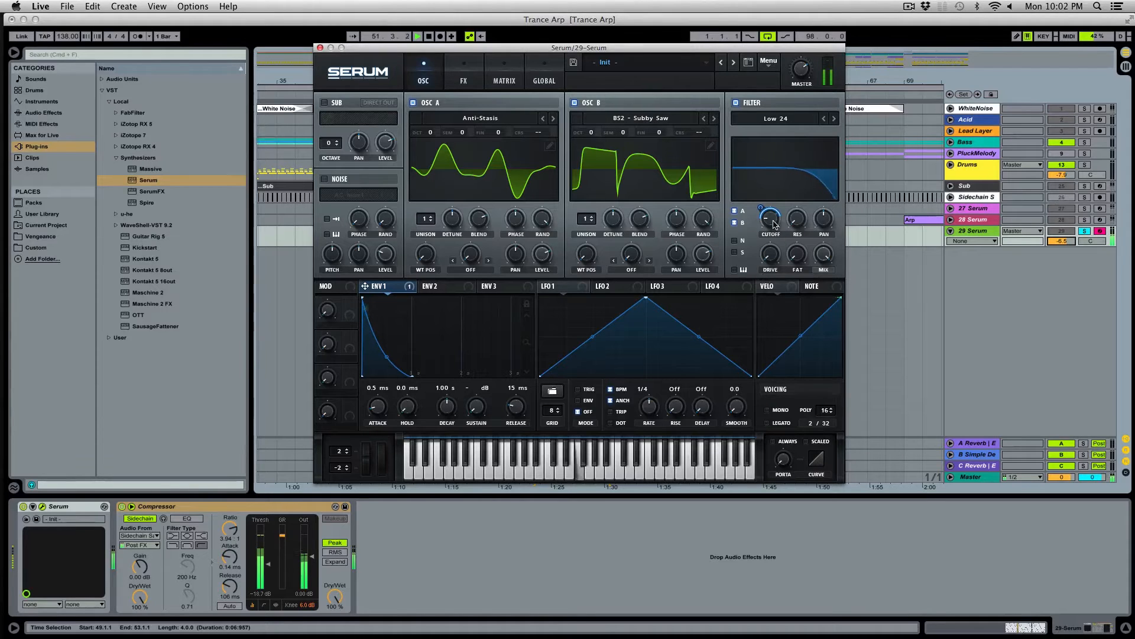
pyautogui.moveTo(763, 203)
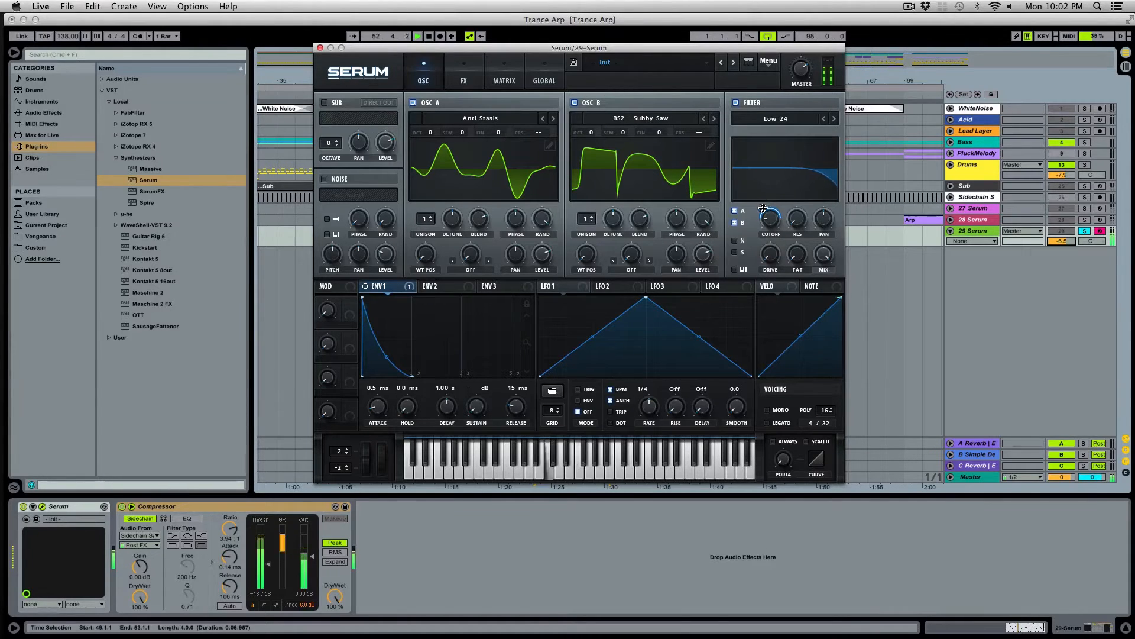
pyautogui.press('space')
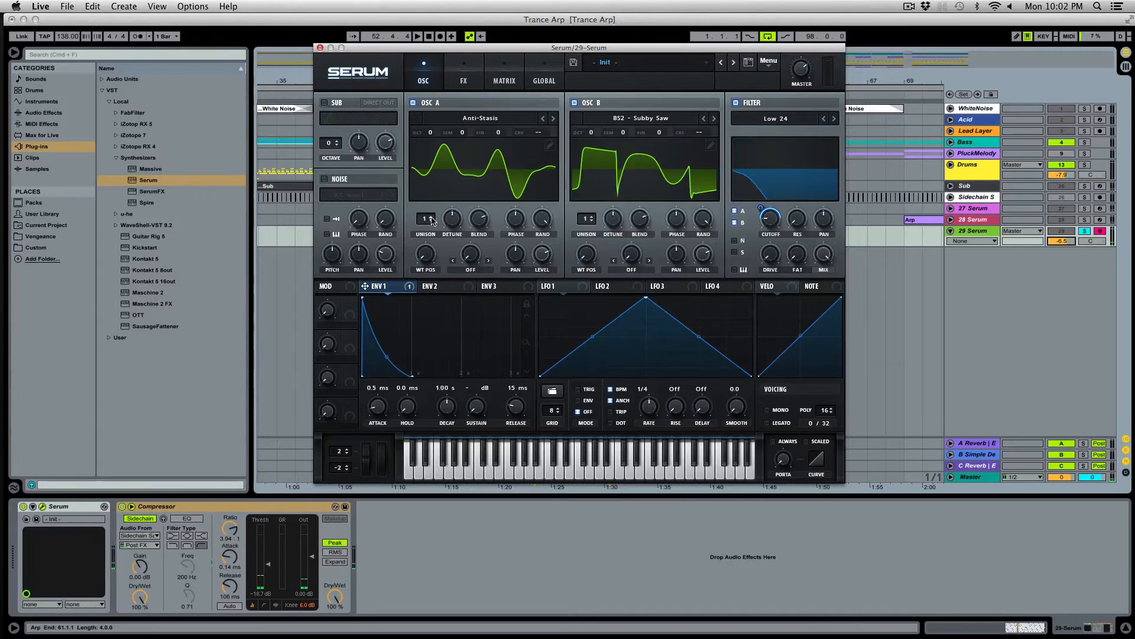
# - Set the unison of oscillators A and B to 8 voices and reduce both detune amounts by ear during playback
pyautogui.moveTo(431, 217); pyautogui.dragTo(432, 214)
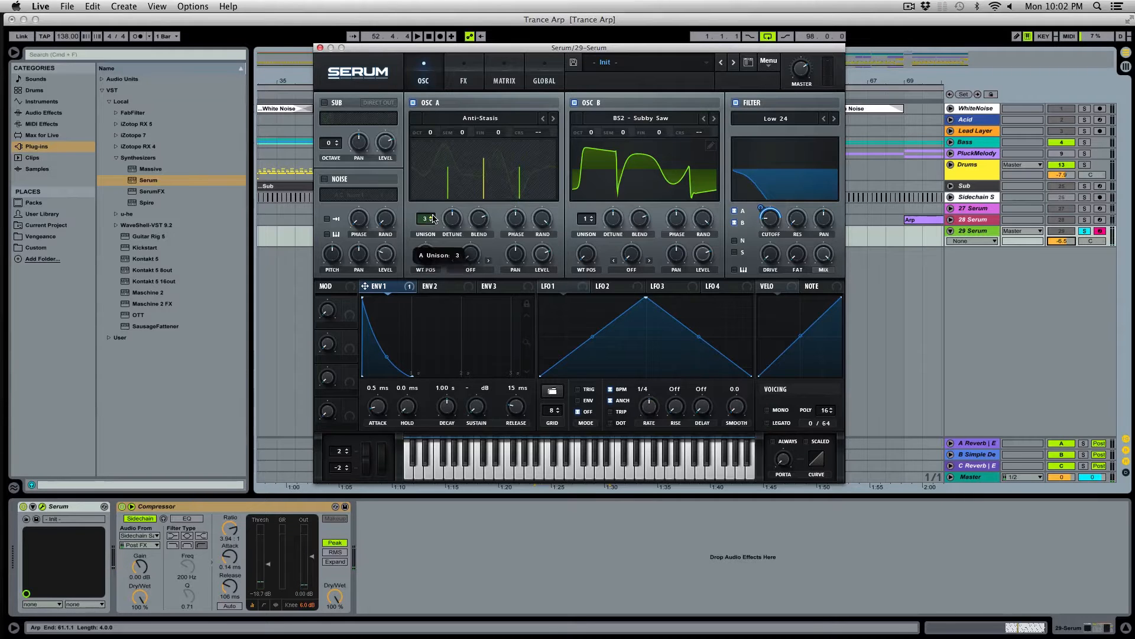
pyautogui.click(592, 218)
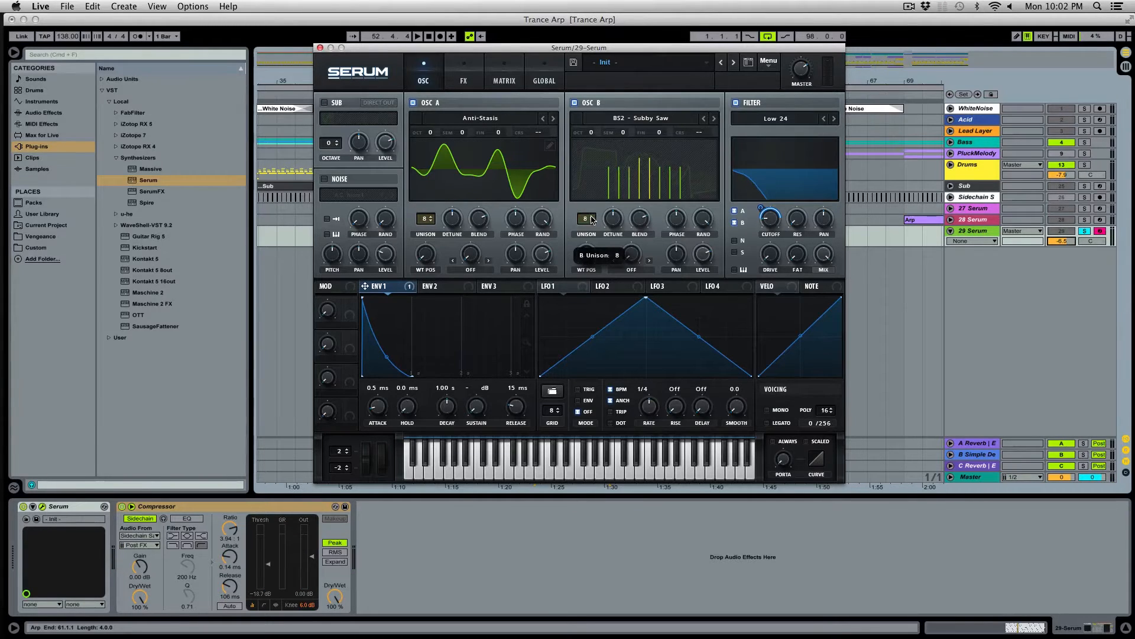
pyautogui.moveTo(613, 219); pyautogui.dragTo(613, 235)
pyautogui.moveTo(453, 219); pyautogui.dragTo(454, 243)
pyautogui.press('space')
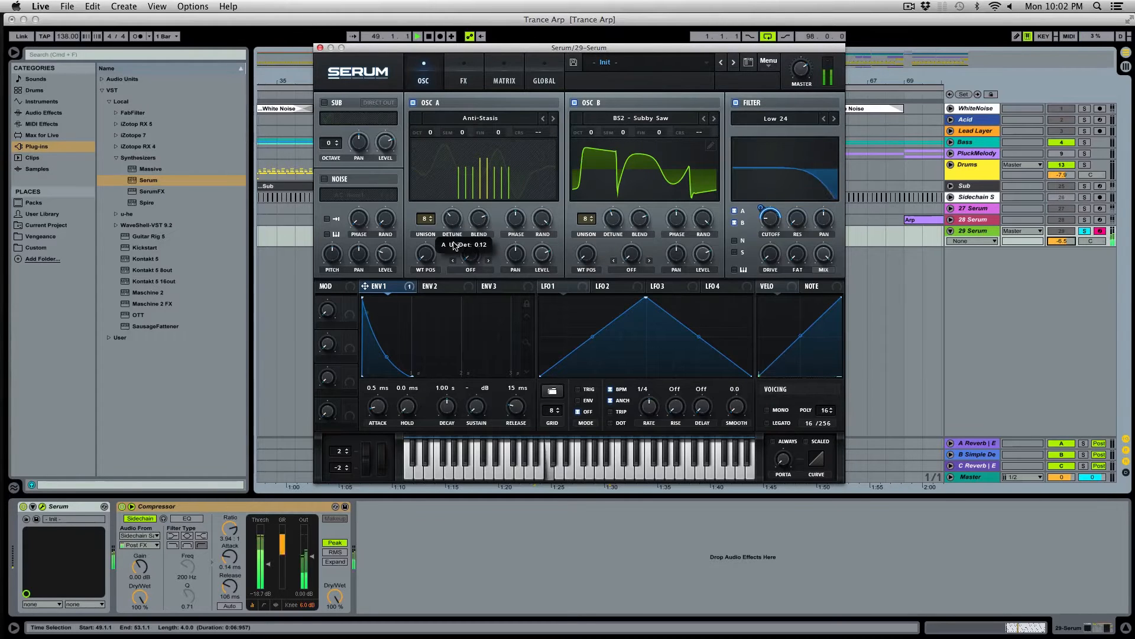
pyautogui.moveTo(614, 220); pyautogui.dragTo(613, 233)
pyautogui.moveTo(452, 223); pyautogui.dragTo(434, 204)
pyautogui.press('space')
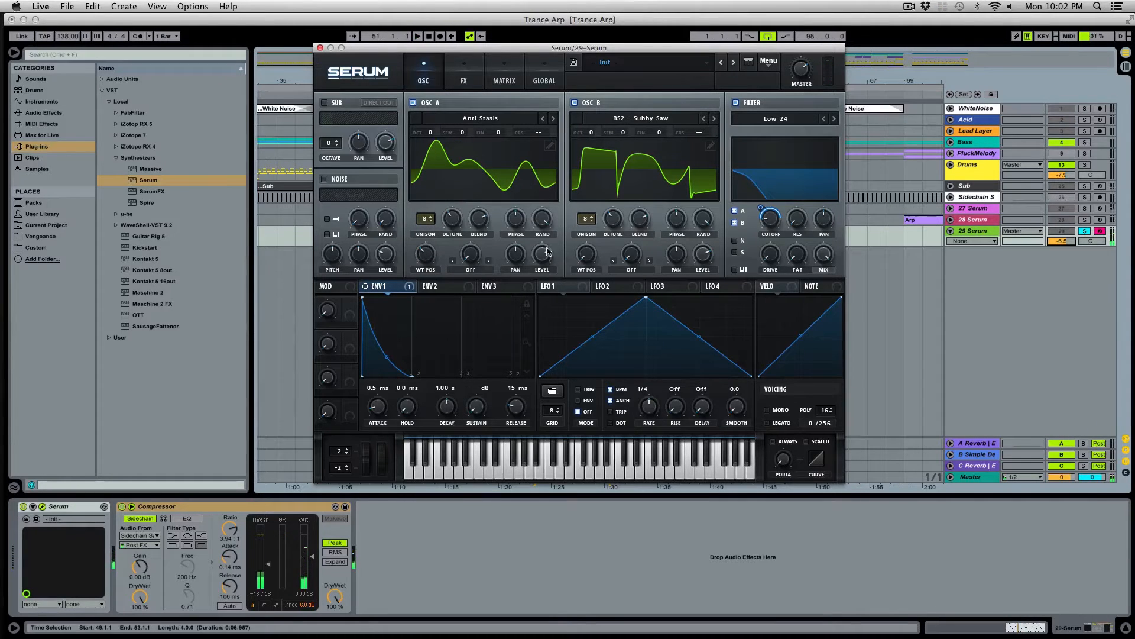
# - Lower oscillator B's level and adjust oscillator A's wavetable position while listening to the arp
pyautogui.moveTo(548, 261)
pyautogui.moveTo(709, 273)
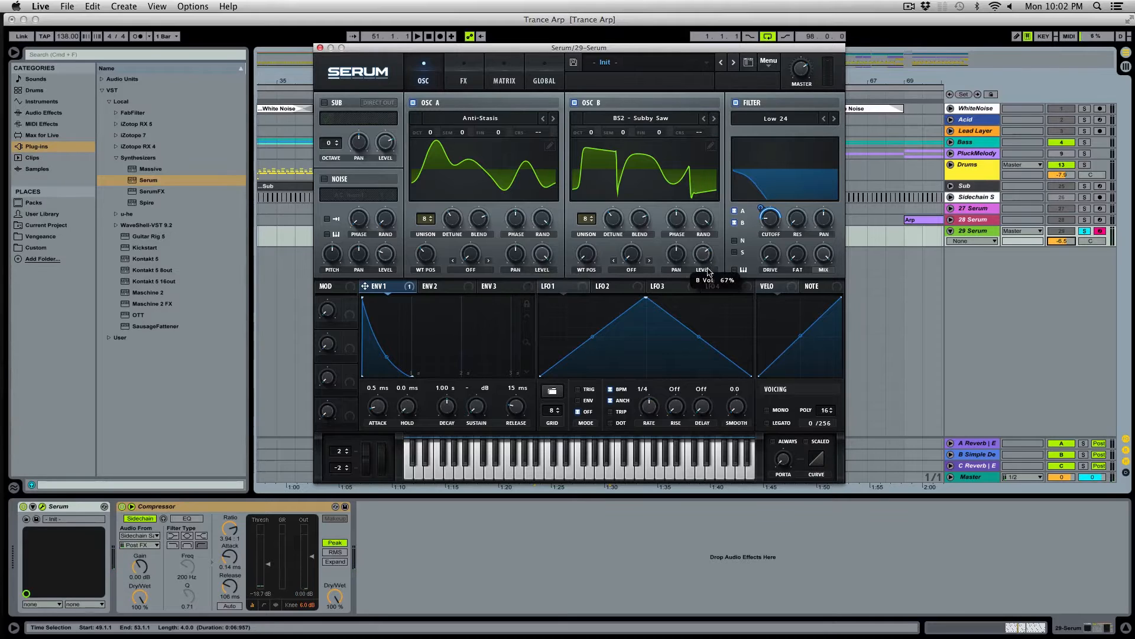
pyautogui.press('space')
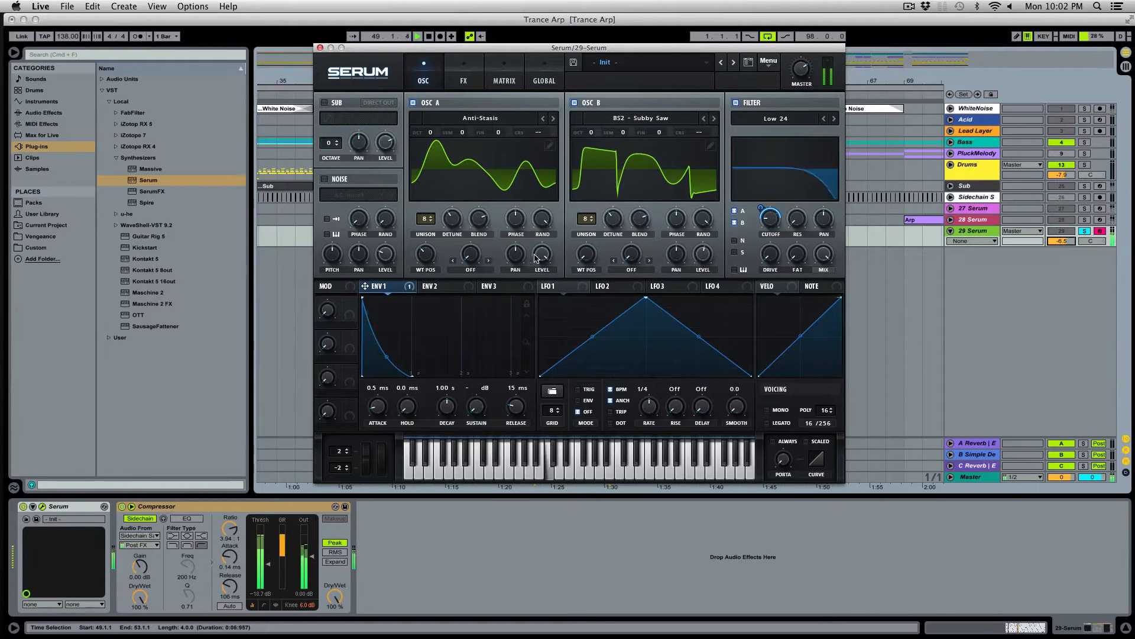
pyautogui.moveTo(432, 177); pyautogui.dragTo(424, 260)
pyautogui.press('space')
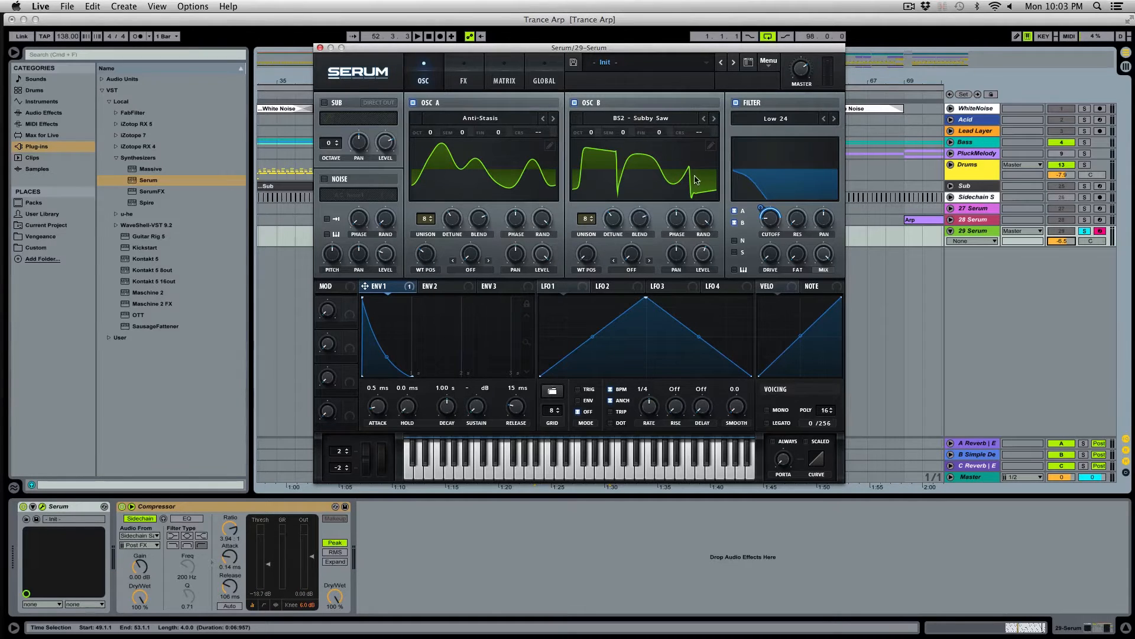
# - Set oscillator A's warp mode to PWM and raise the warp amount during playback
pyautogui.click(467, 270)
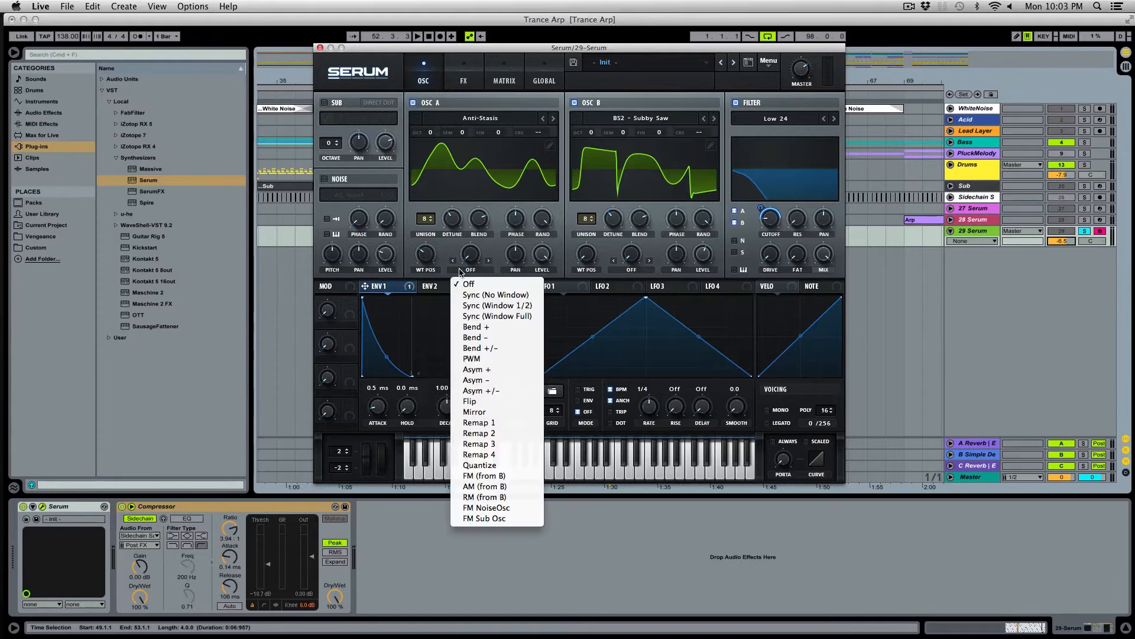
pyautogui.click(472, 359)
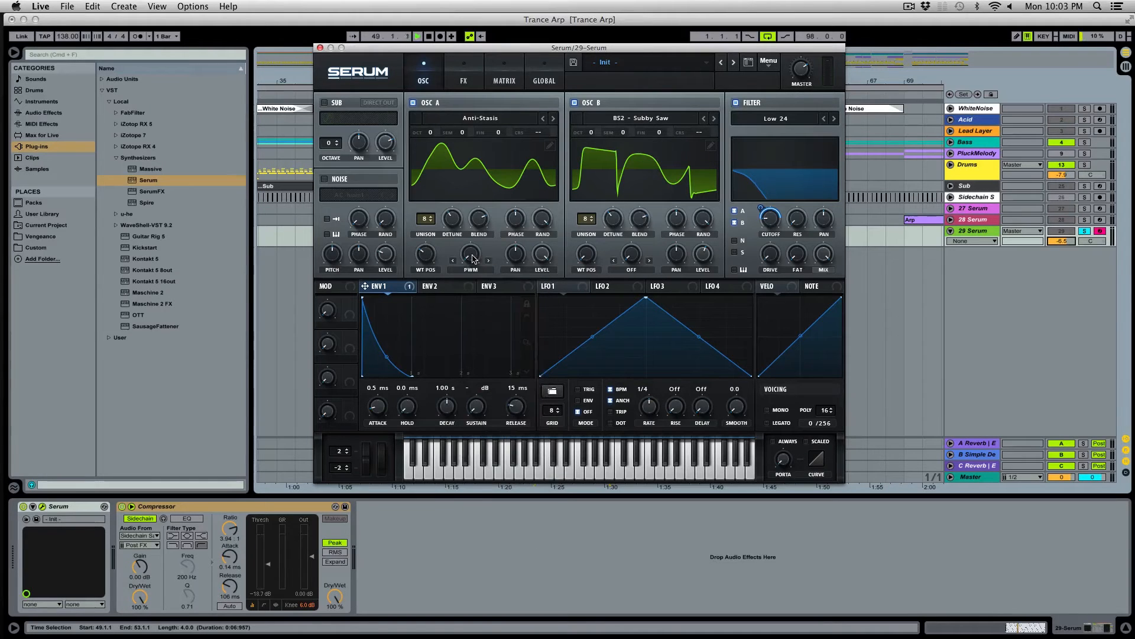
pyautogui.press('space')
pyautogui.moveTo(471, 255); pyautogui.dragTo(470, 207)
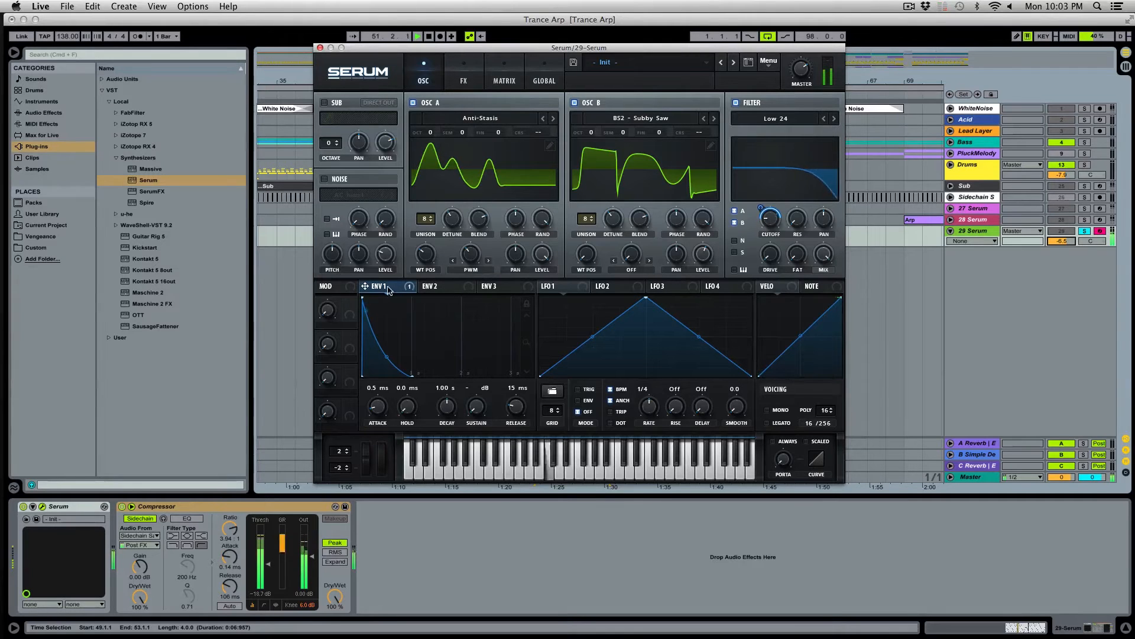
pyautogui.press('space')
# - Set oscillator B's warp mode to FM (from A) and raise the warp amount while auditioning
pyautogui.click(624, 271)
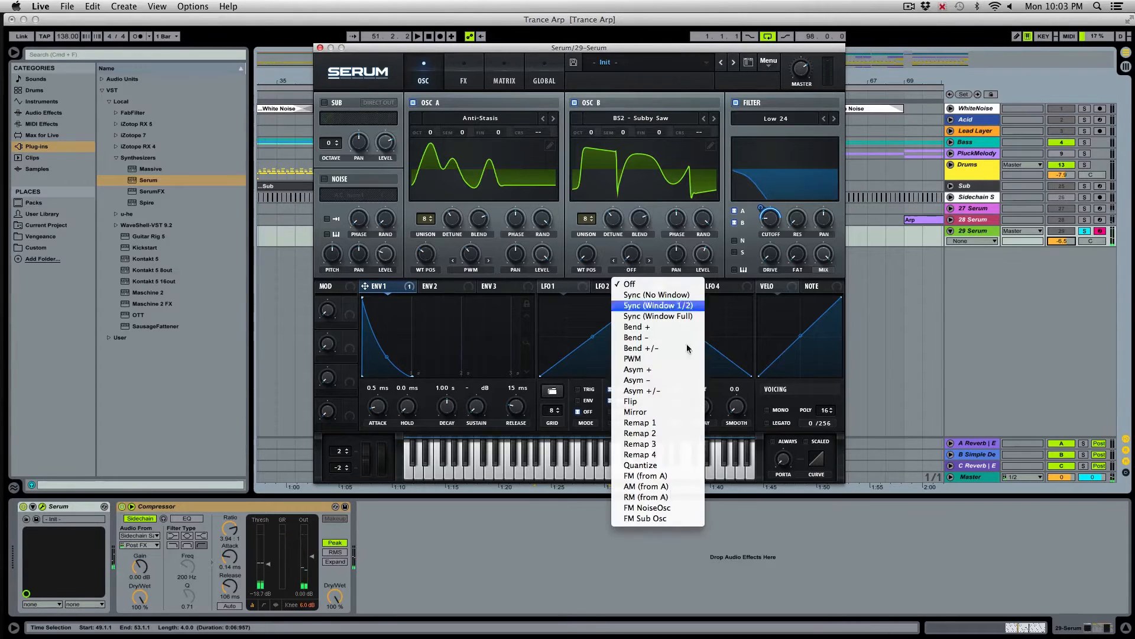
pyautogui.click(653, 483)
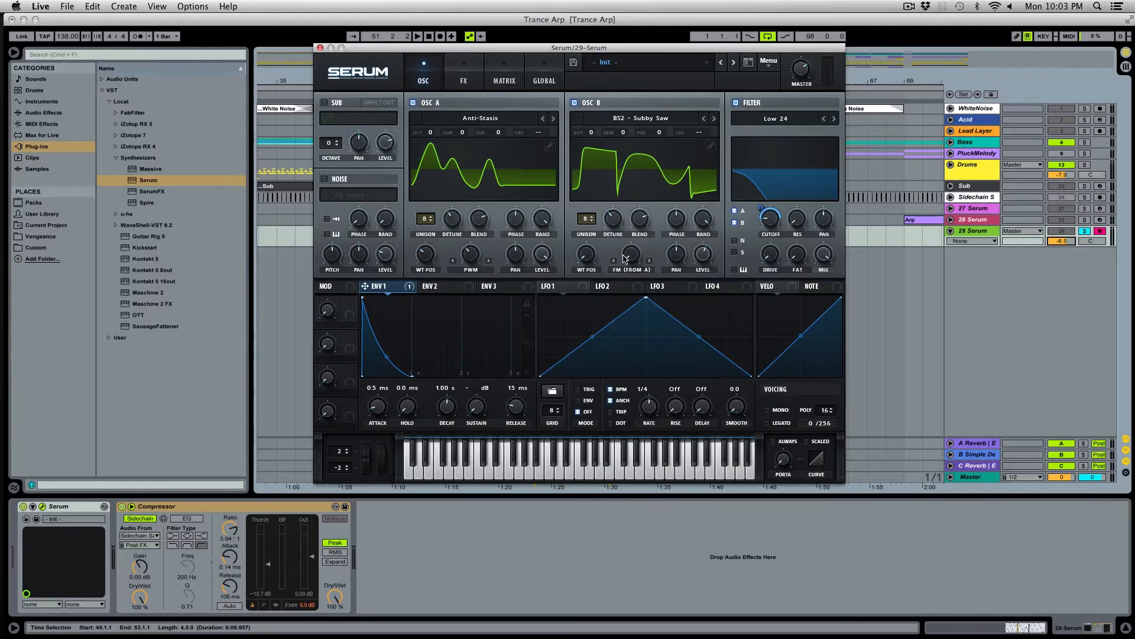
pyautogui.press('space')
pyautogui.moveTo(625, 258); pyautogui.dragTo(631, 235)
pyautogui.press('space')
# - Shape Envelope 2 with a 324 ms decay and 0% sustain, and assign it to oscillator B's FM warp
pyautogui.click(437, 287)
pyautogui.moveTo(633, 252)
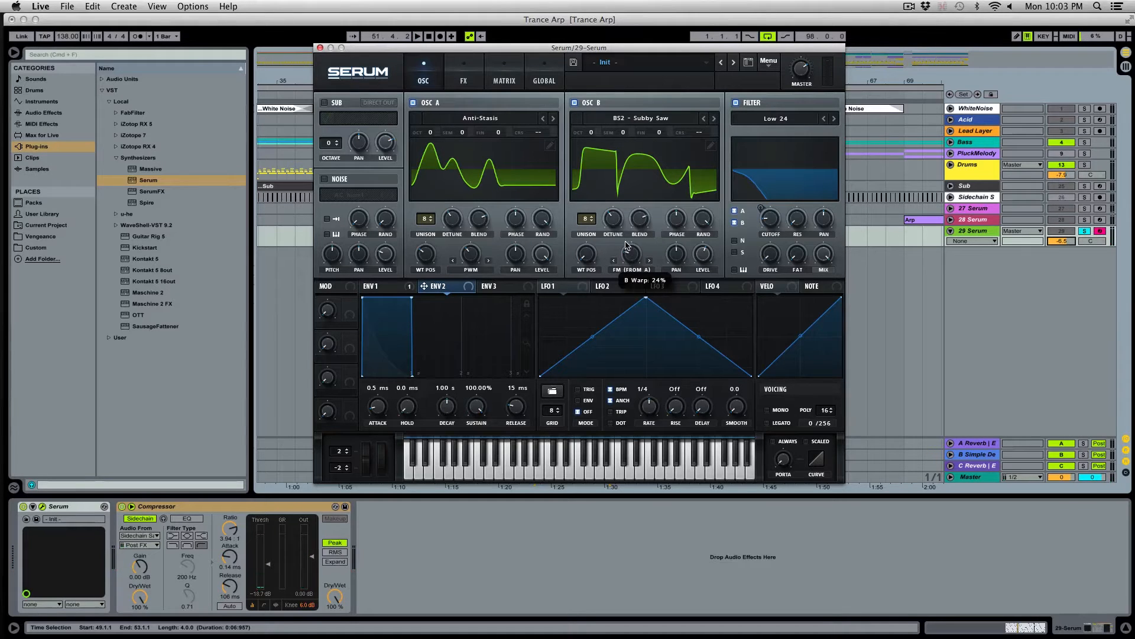
pyautogui.moveTo(477, 407); pyautogui.dragTo(449, 469)
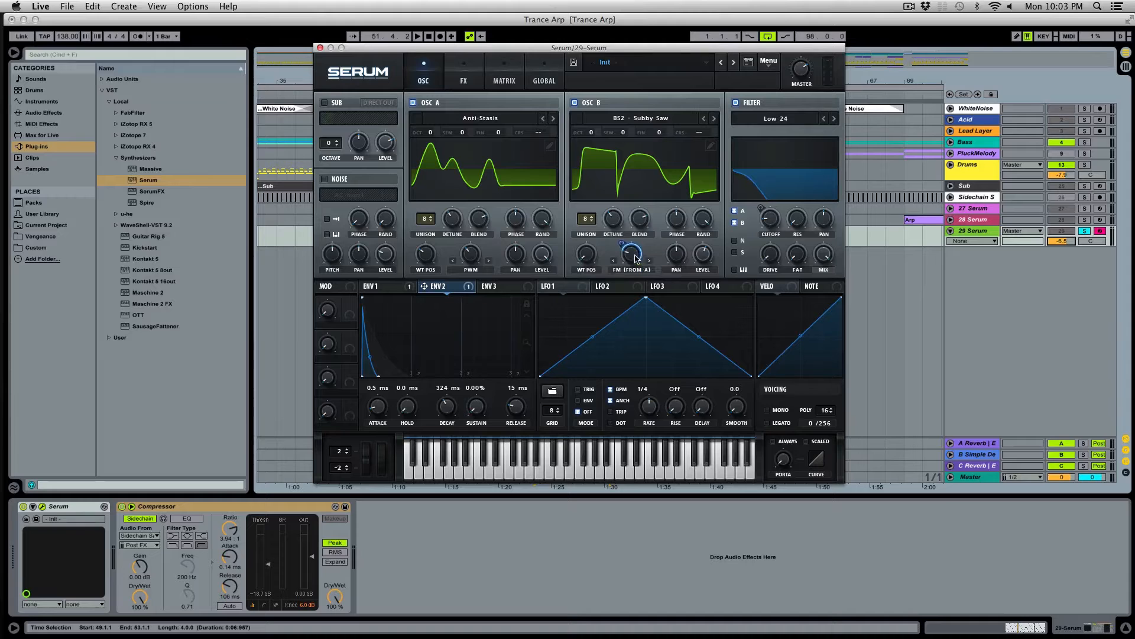
pyautogui.moveTo(635, 265)
# - Adjust Envelope 2's modulation depth on oscillator B's FM warp while the arp plays
pyautogui.press('space')
pyautogui.moveTo(622, 244); pyautogui.dragTo(625, 282)
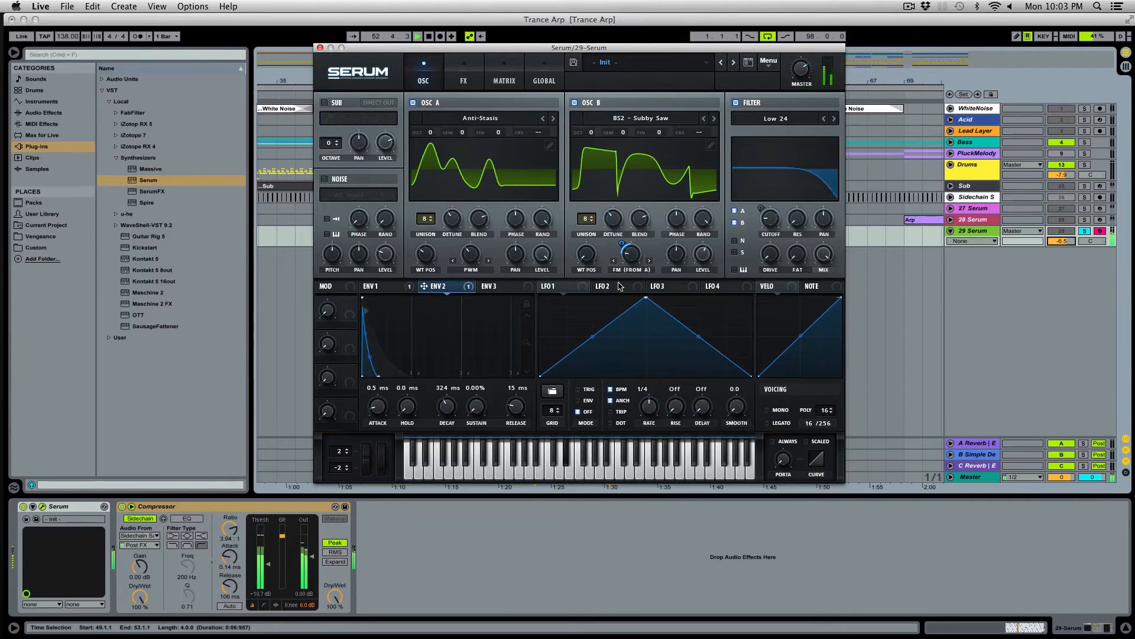
pyautogui.press('space')
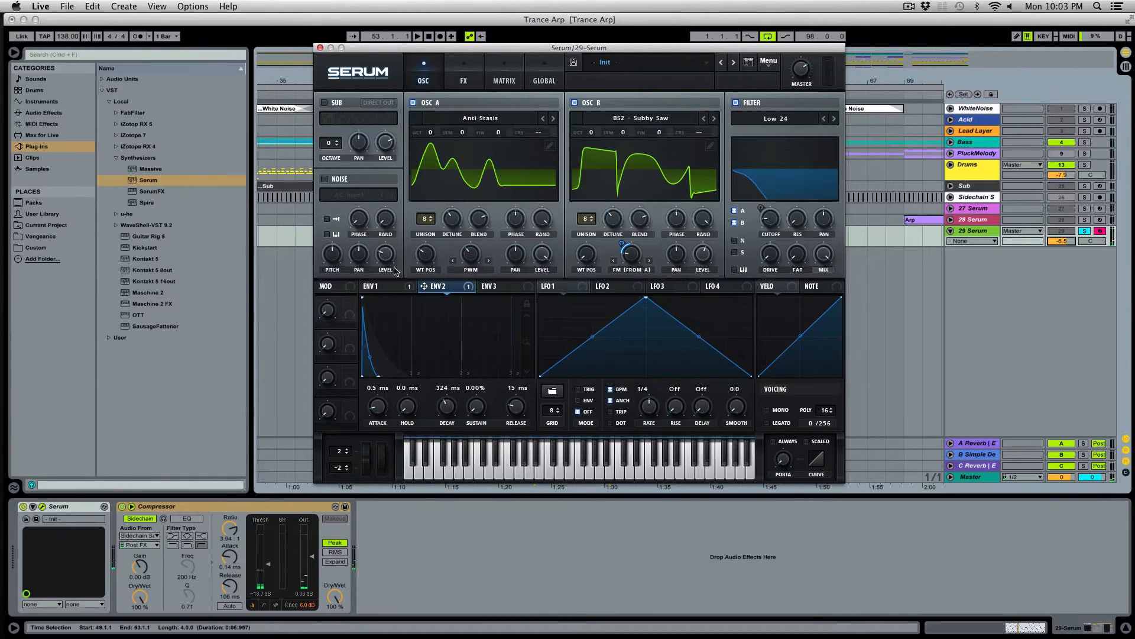
# - Turn on the Hyper/Dimension effect with the dimension mix at about 44% and the hyper mix at about 39%, and audition it
pyautogui.click(458, 79)
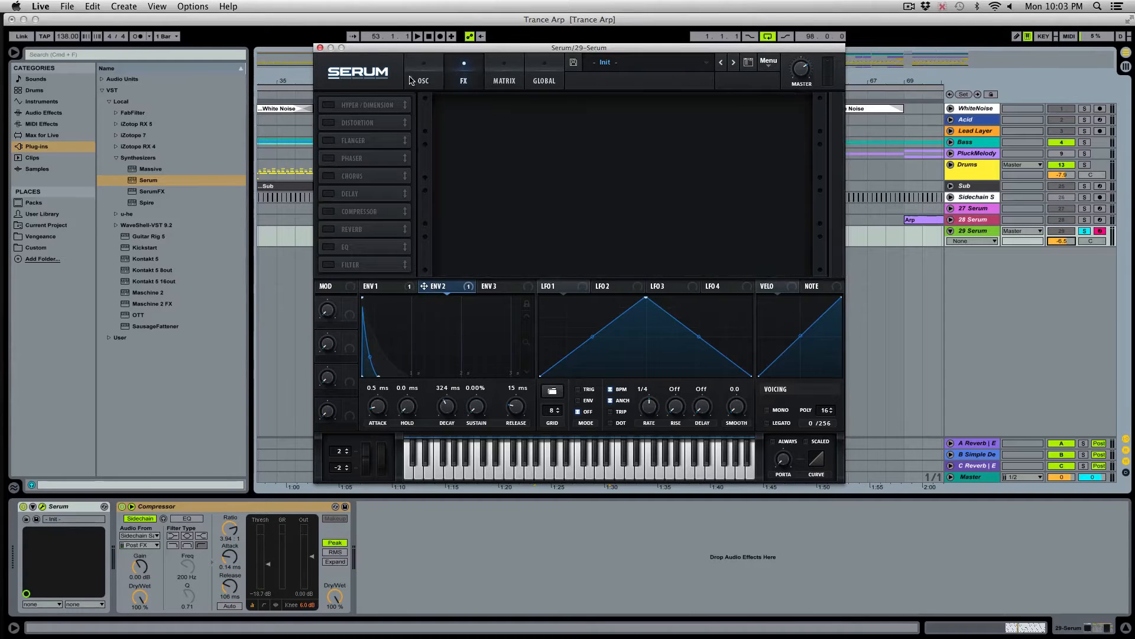
pyautogui.click(330, 107)
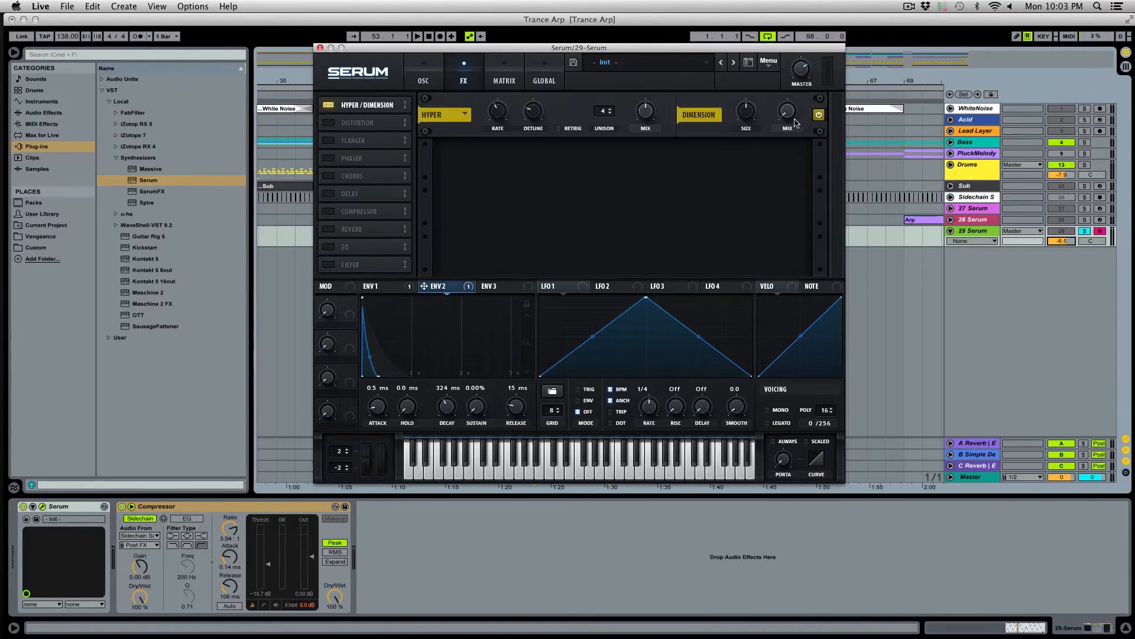
pyautogui.moveTo(788, 113); pyautogui.dragTo(788, 101)
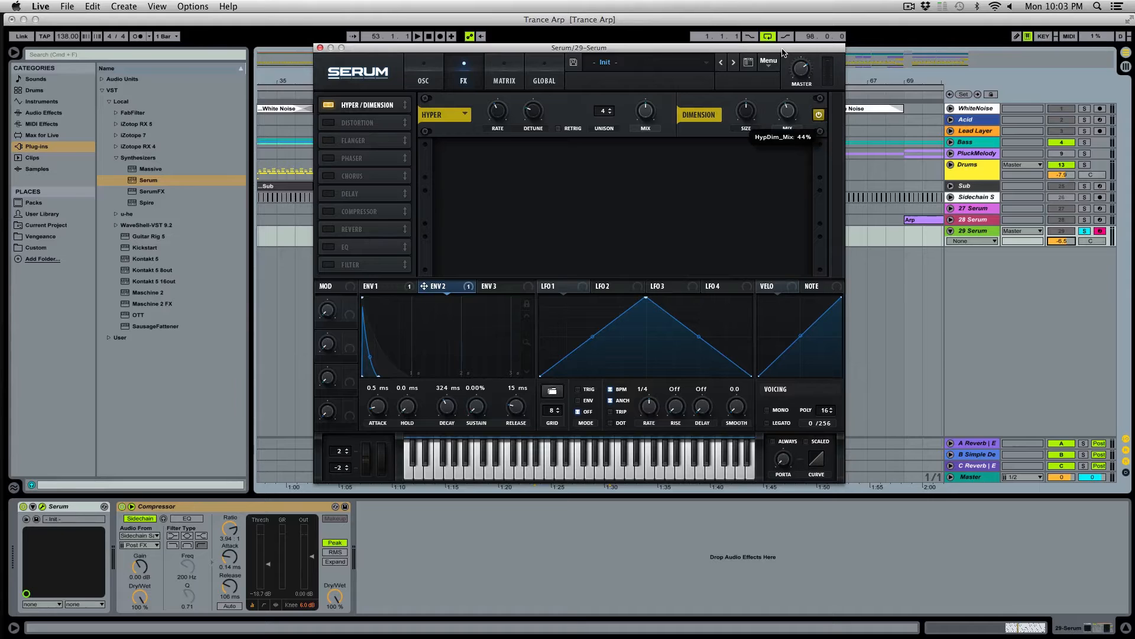
pyautogui.press('space')
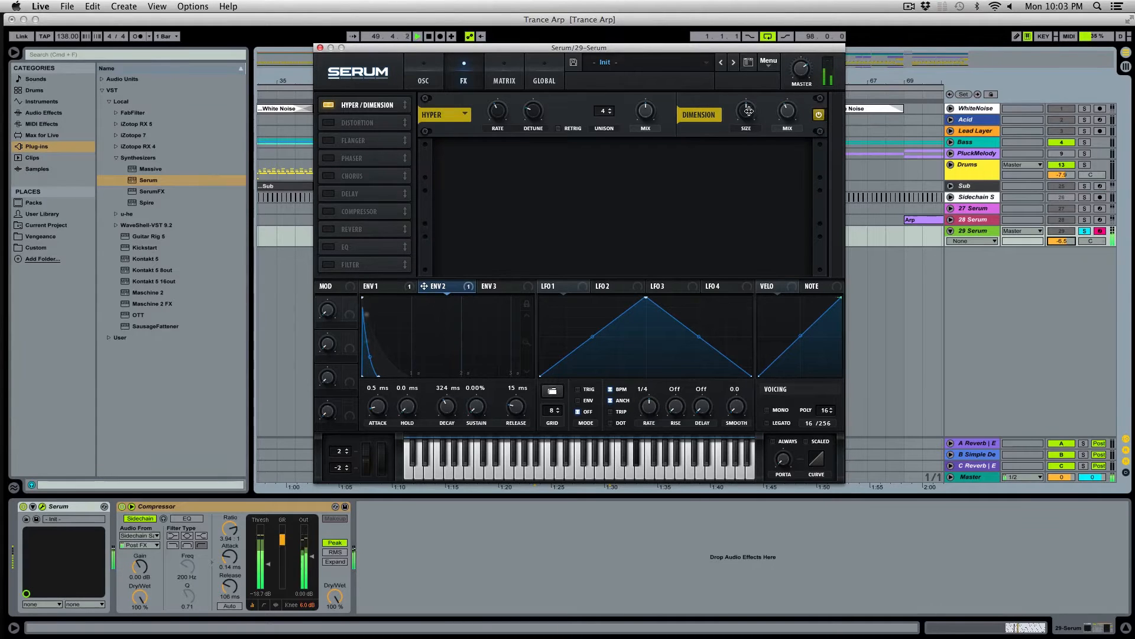
pyautogui.press('space')
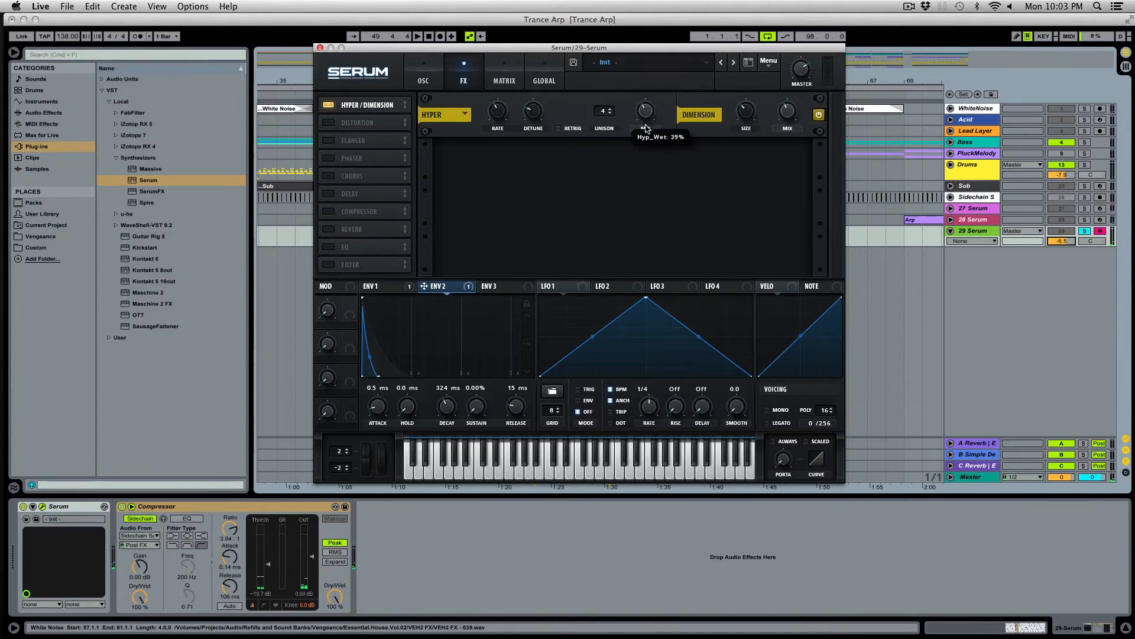
pyautogui.press('space')
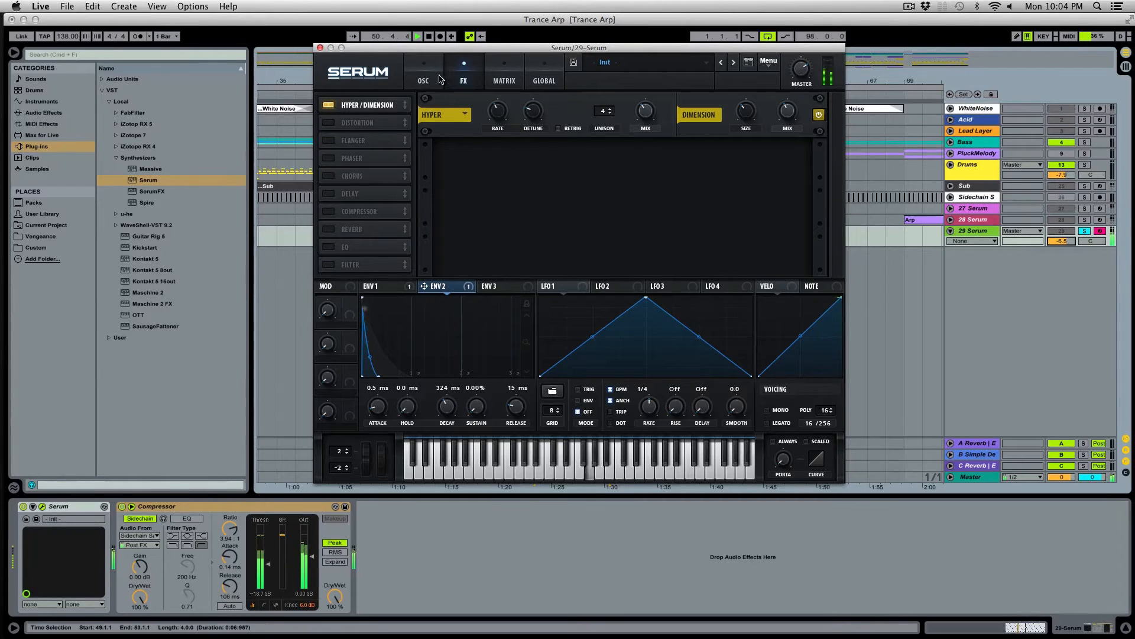
pyautogui.press('space')
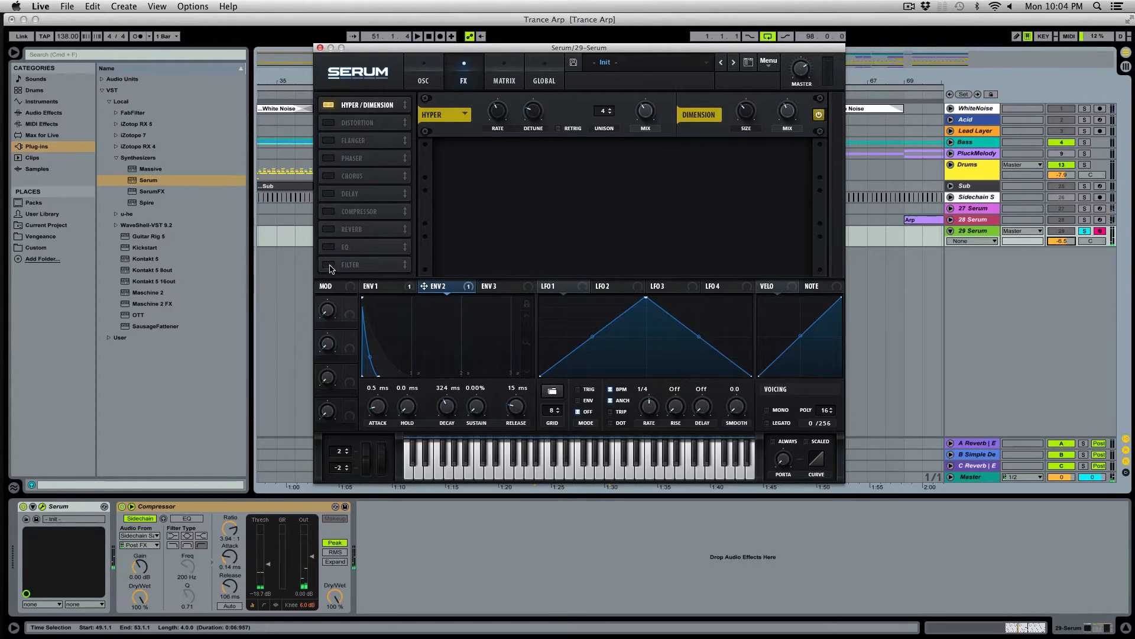
# - Turn on the filter effect, place it directly after Hyper/Dimension and set its type to High 12
pyautogui.click(328, 265)
pyautogui.moveTo(354, 269); pyautogui.dragTo(373, 125)
pyautogui.click(523, 160)
pyautogui.moveTo(534, 176)
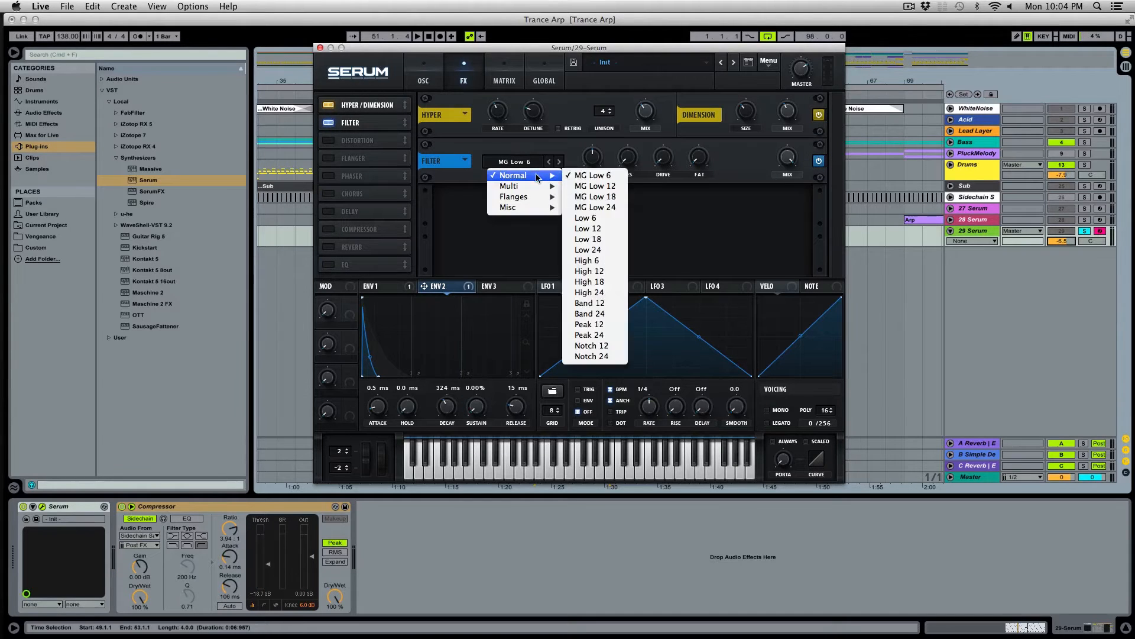
pyautogui.click(598, 271)
# - Adjust the High 12 effect filter's cutoff and resonance by ear during playback
pyautogui.press('space')
pyautogui.moveTo(589, 159); pyautogui.dragTo(613, 182)
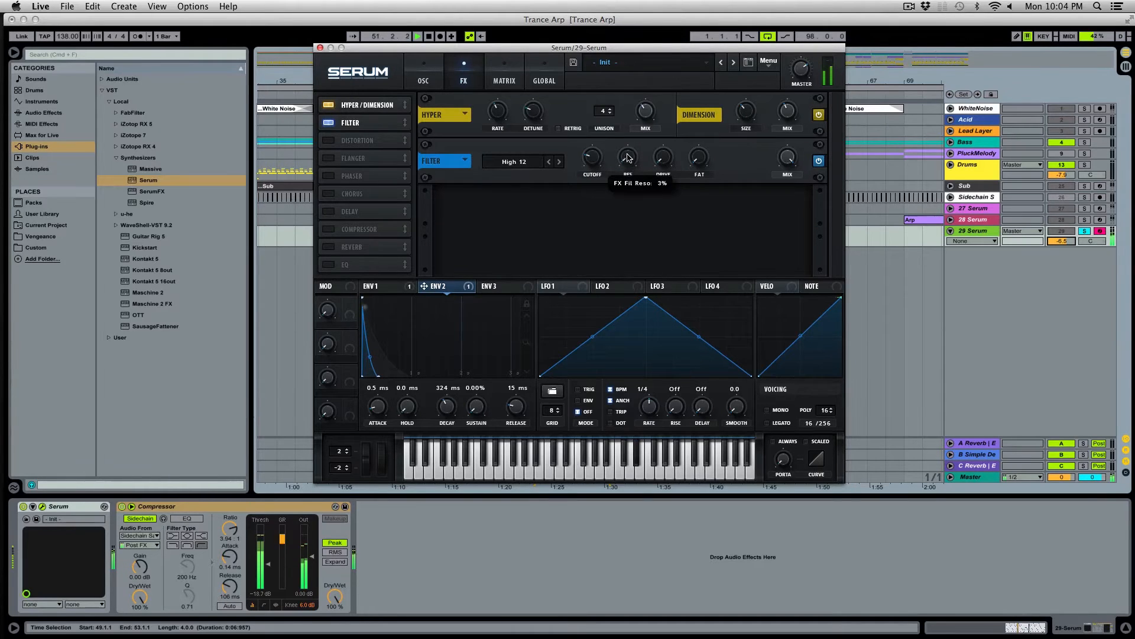
pyautogui.moveTo(632, 165); pyautogui.dragTo(628, 156)
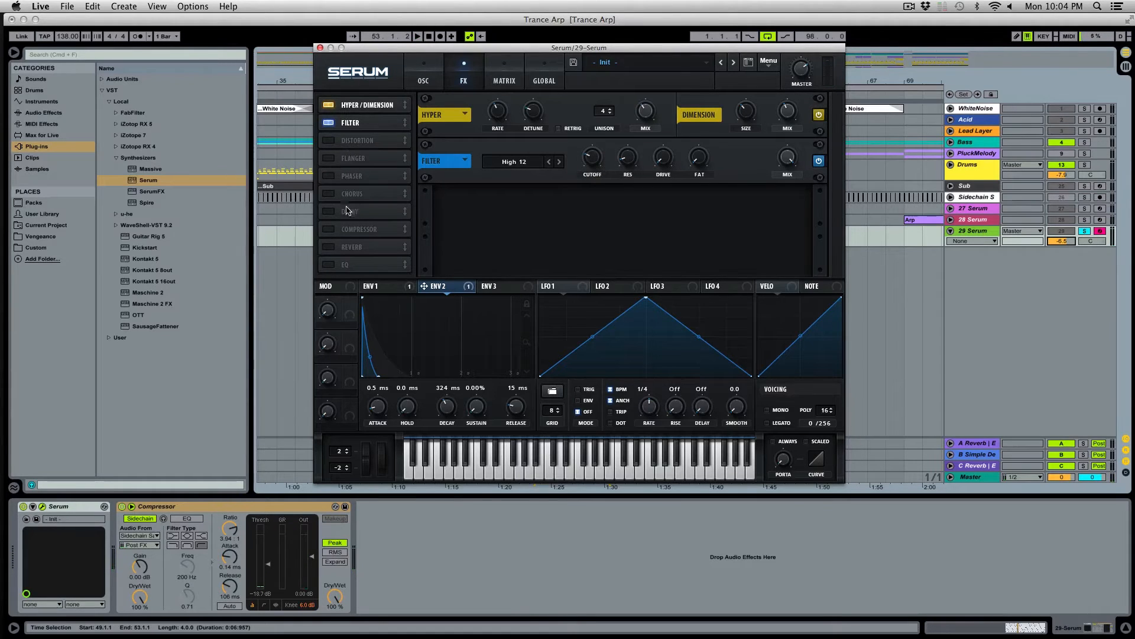
# - Turn on the delay effect directly after the filter effect and set it to ping-pong with both delay times at 1/8
pyautogui.click(328, 211)
pyautogui.moveTo(377, 211); pyautogui.dragTo(380, 141)
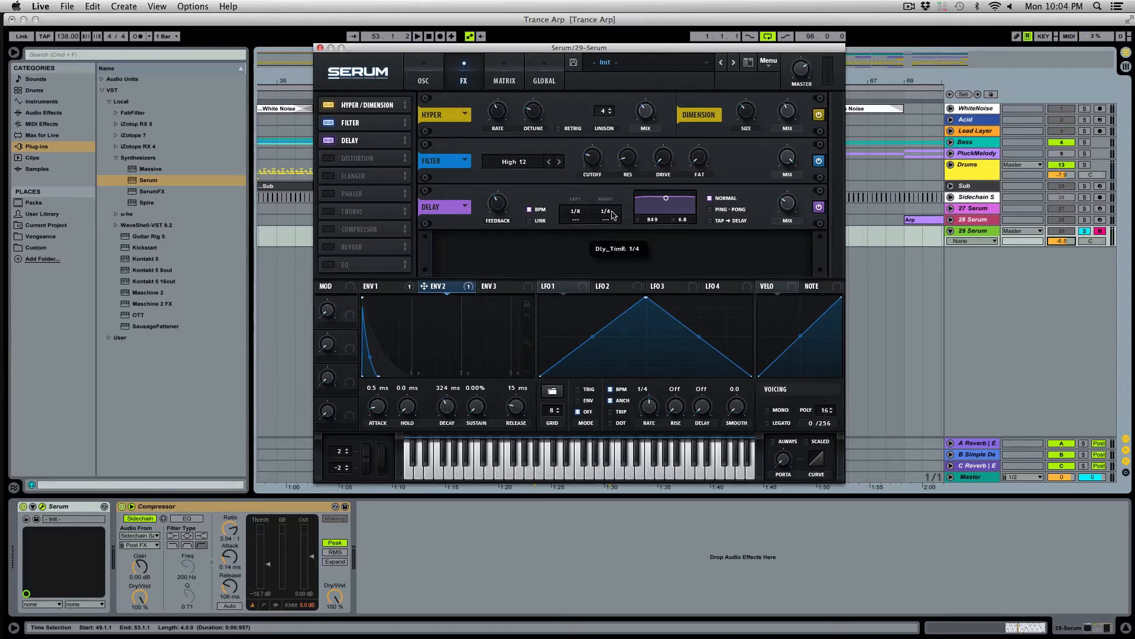
pyautogui.click(716, 210)
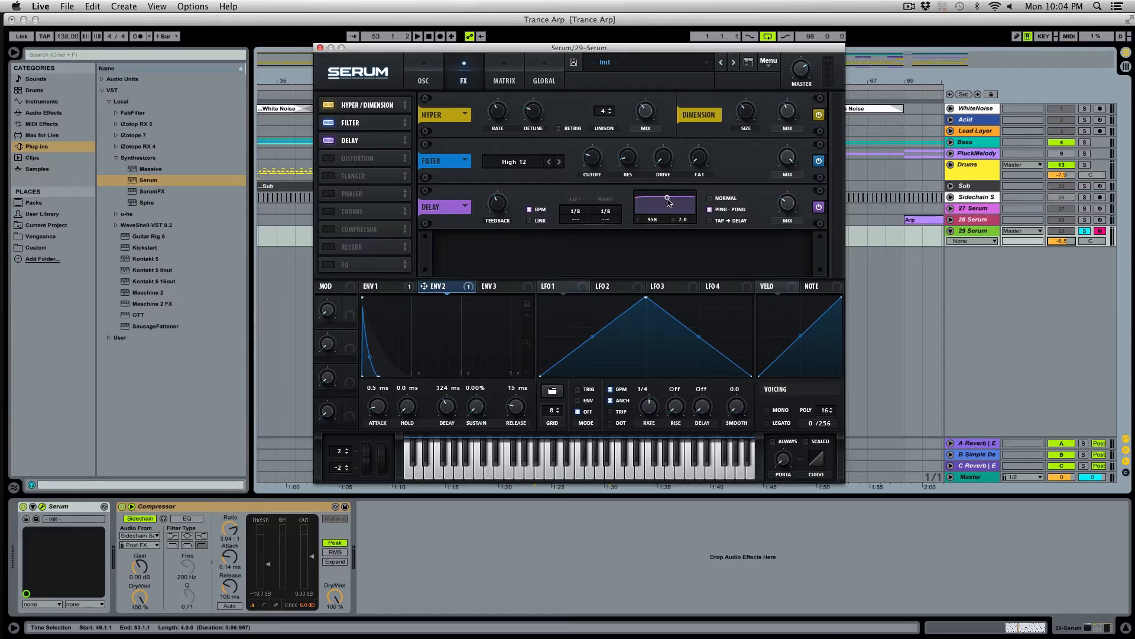
pyautogui.moveTo(670, 211); pyautogui.dragTo(663, 213)
# - Shape the delay's filter to a frequency of about 701 with a width of 0.8 and adjust the delay mix during playback
pyautogui.press('space')
pyautogui.moveTo(786, 206); pyautogui.dragTo(786, 204)
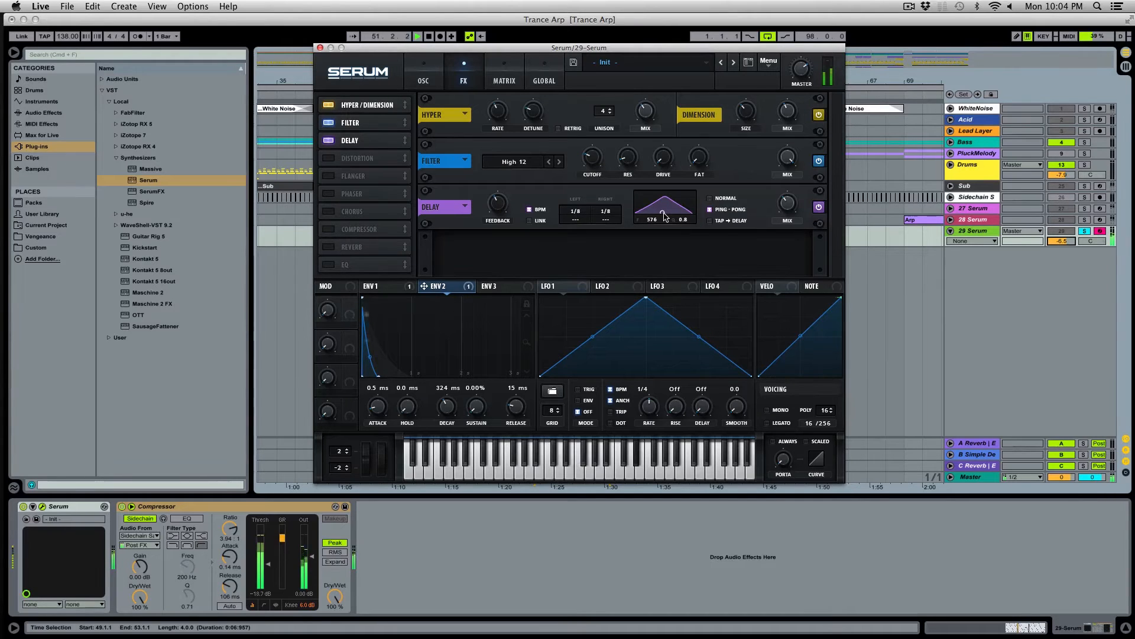
pyautogui.moveTo(663, 212); pyautogui.dragTo(664, 220)
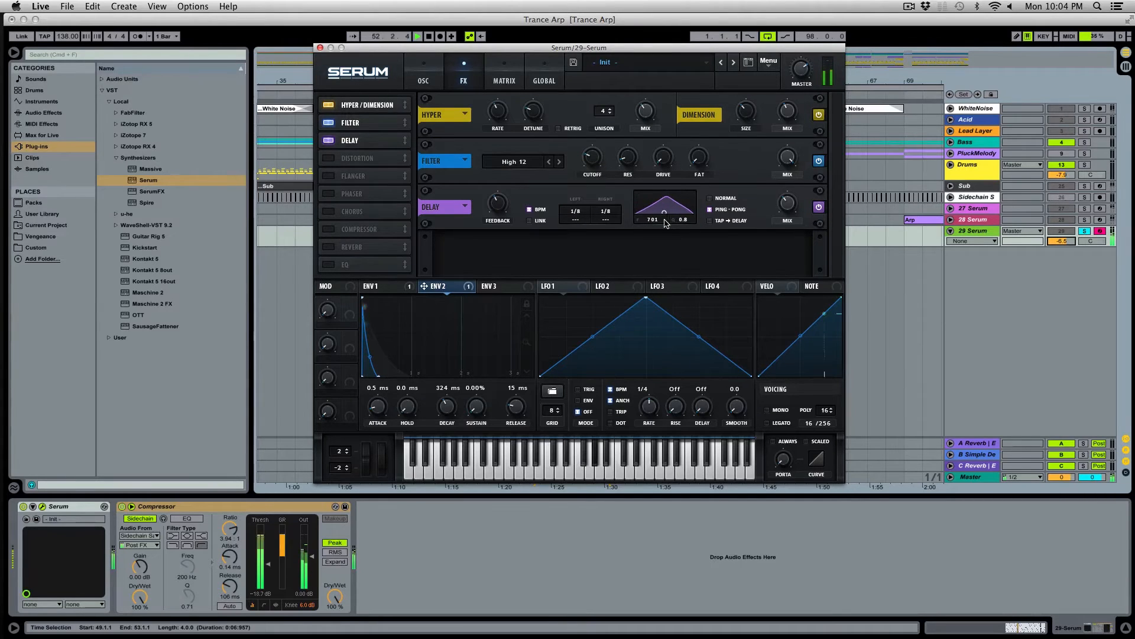
pyautogui.press('space')
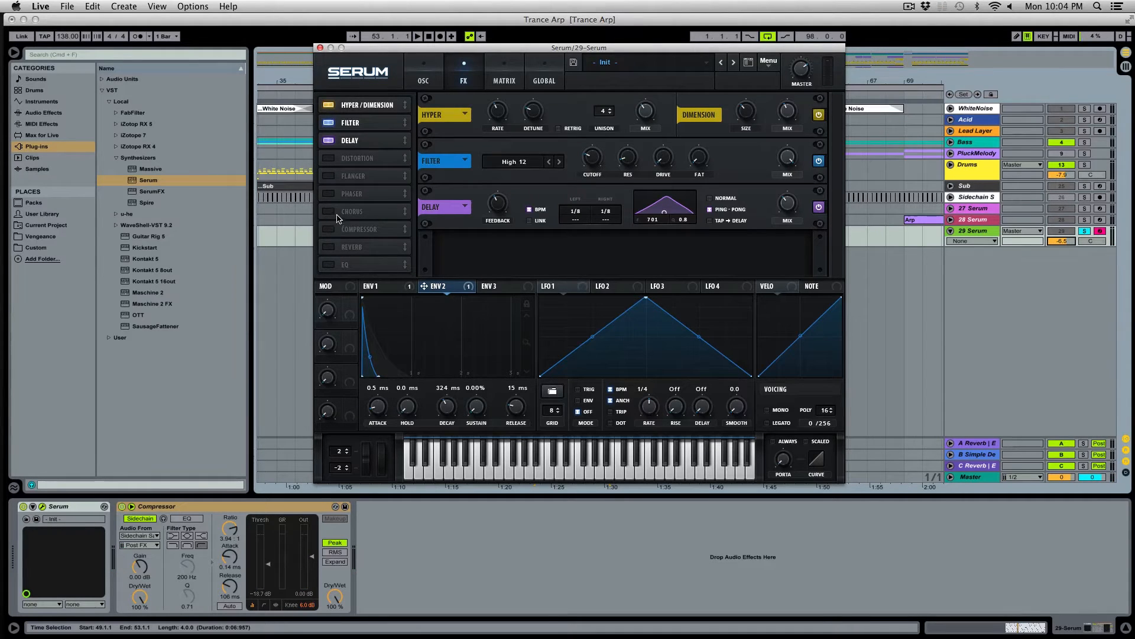
# - Turn on the reverb effect with the mix at about 20%, and adjust its low cut, high cut and spin while auditioning the arp
pyautogui.click(329, 247)
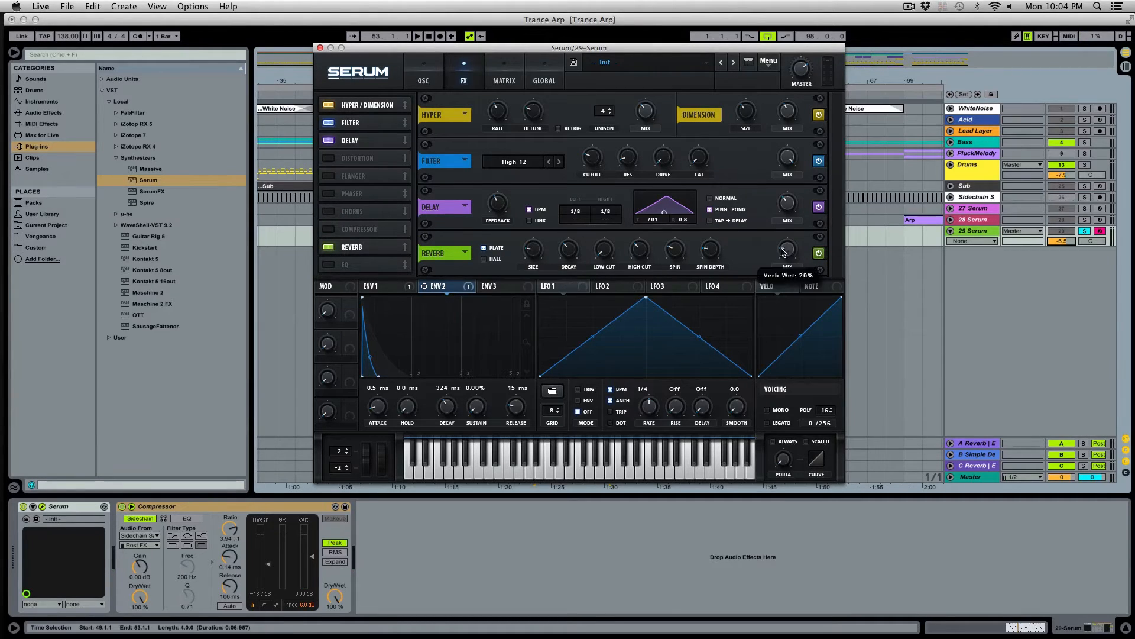
pyautogui.press('space')
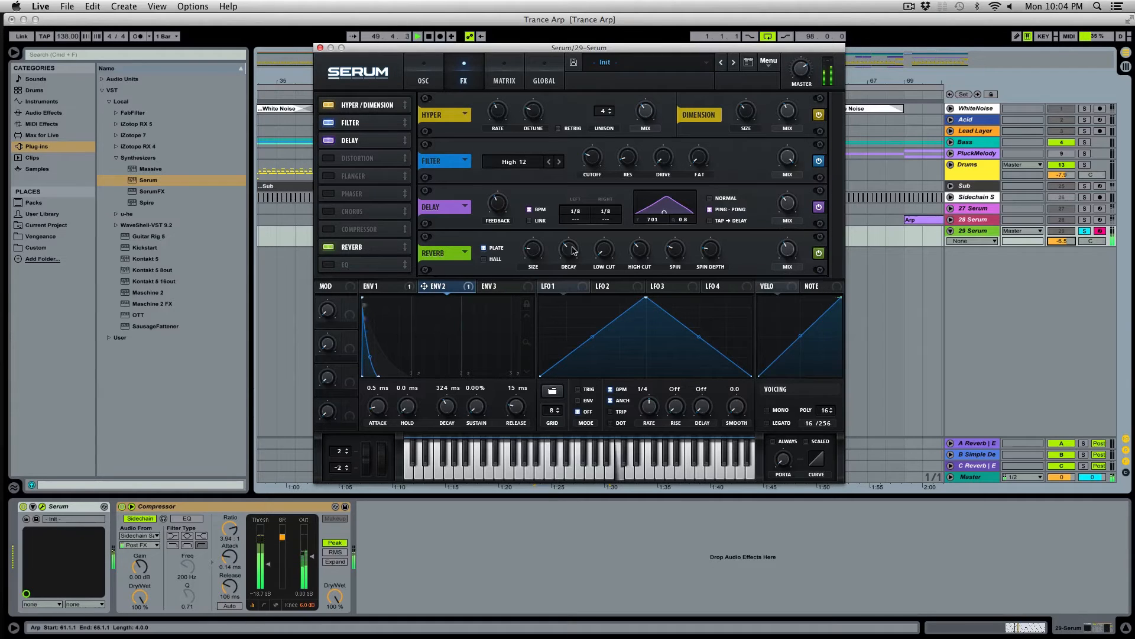
pyautogui.press('space')
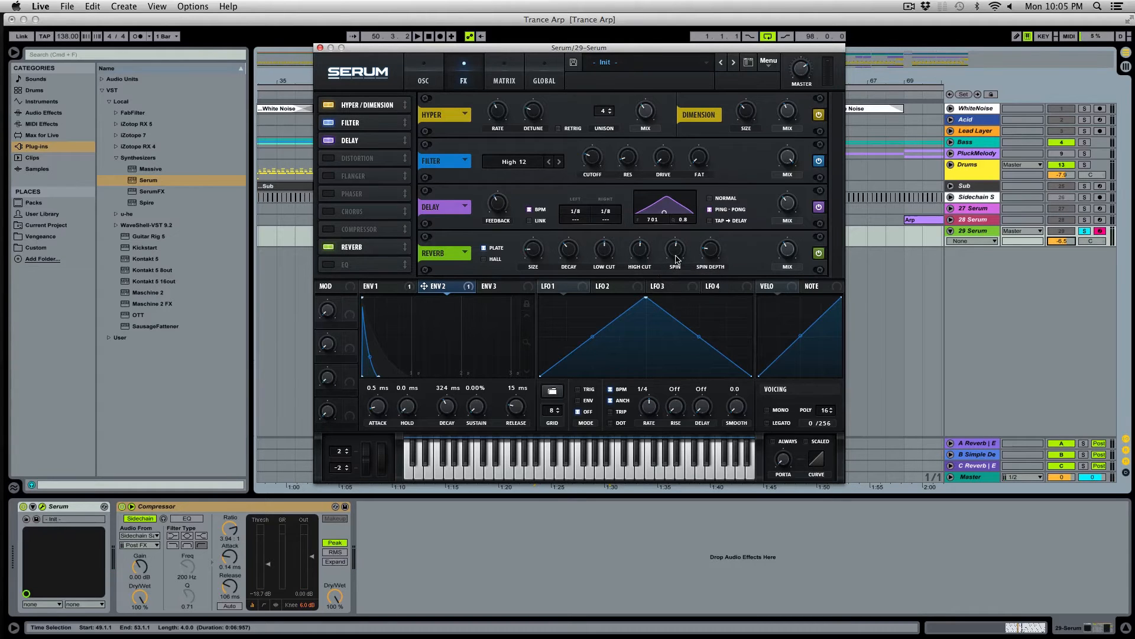
pyautogui.press('space')
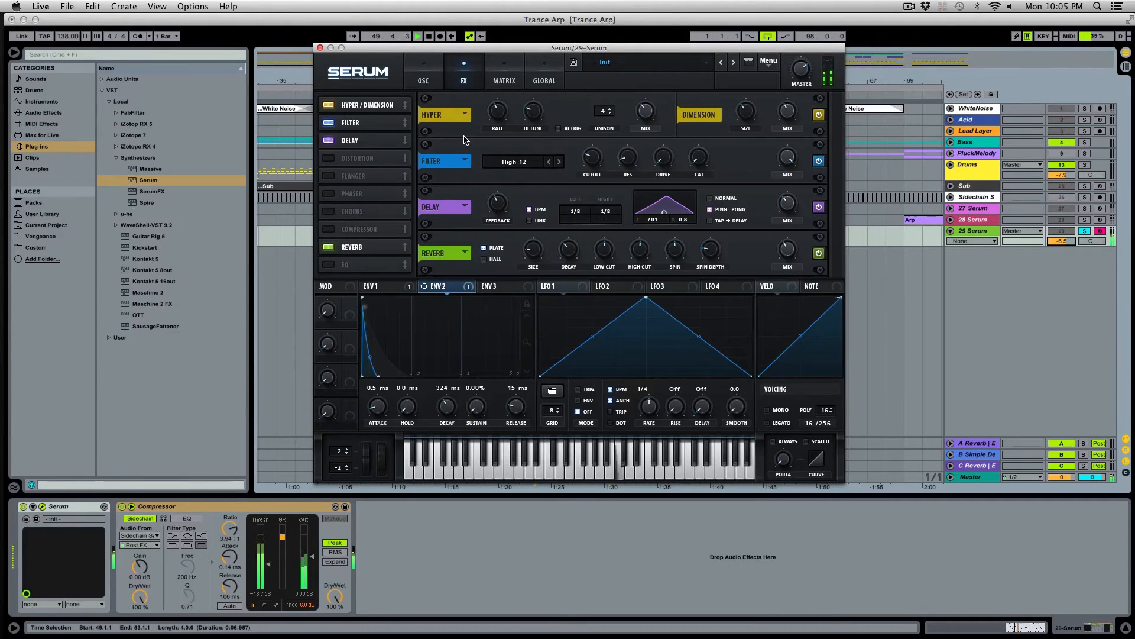
# - Assign Macro 1 to the filter cutoff and to Envelope 1's decay, adjust the modulation depth and audition a macro sweep
pyautogui.click(423, 77)
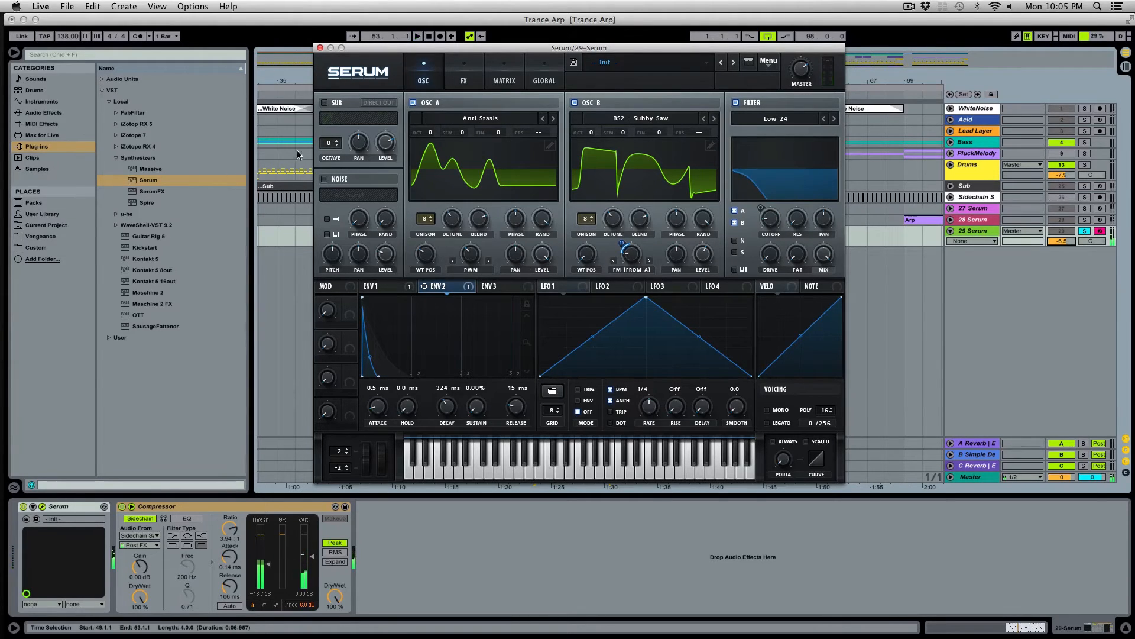
pyautogui.moveTo(365, 345); pyautogui.dragTo(766, 290)
pyautogui.click(388, 291)
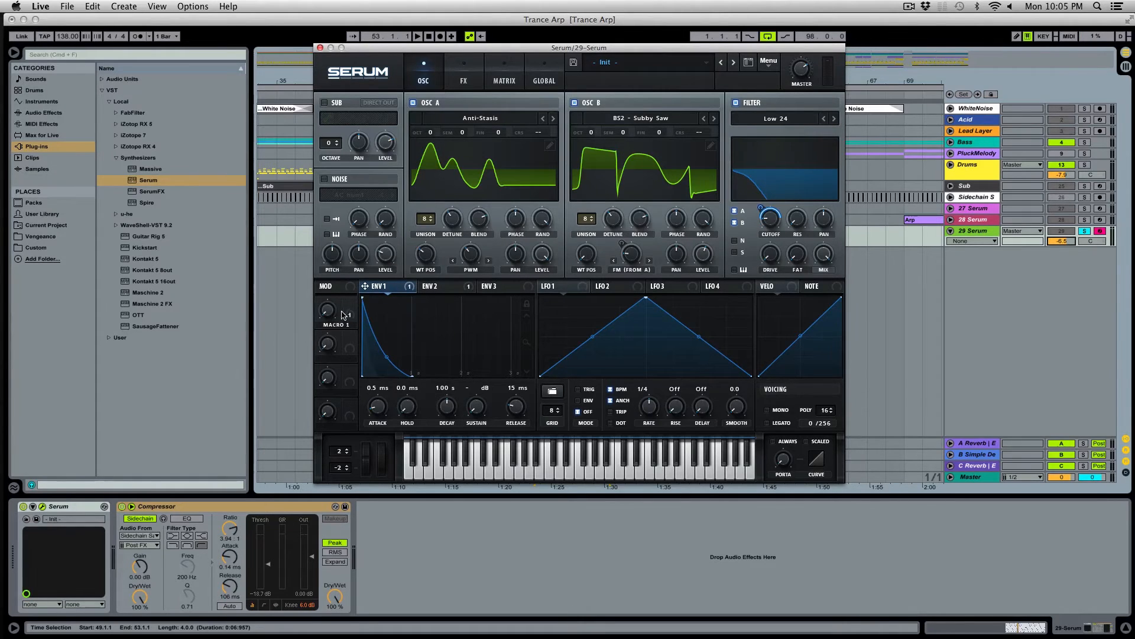
pyautogui.moveTo(350, 303); pyautogui.dragTo(447, 402)
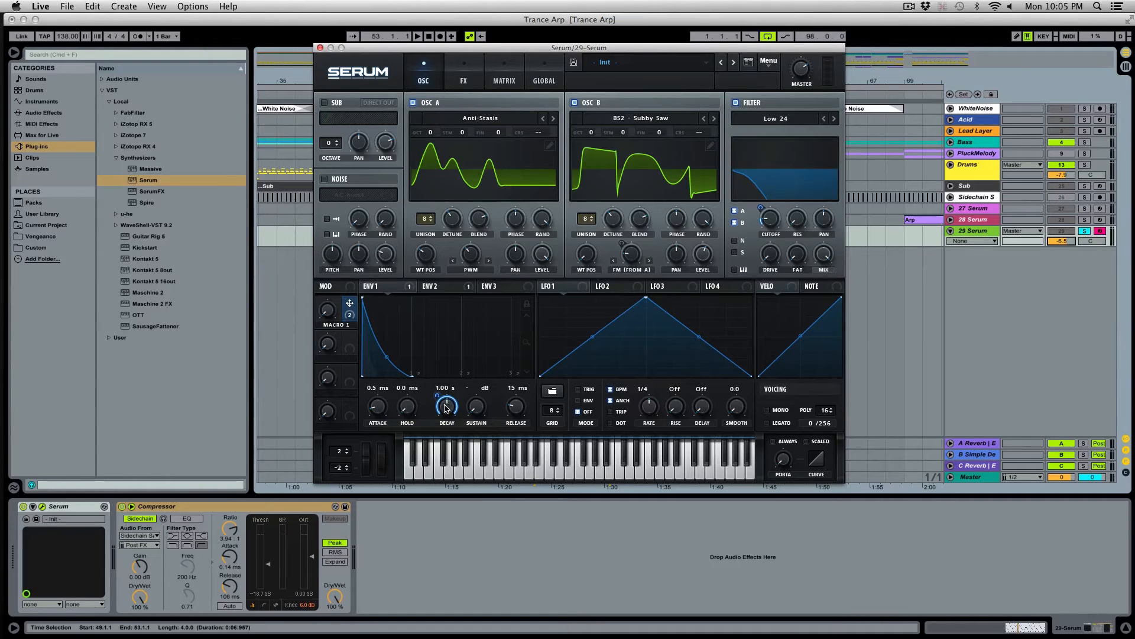
pyautogui.moveTo(439, 398); pyautogui.dragTo(442, 412)
pyautogui.press('space')
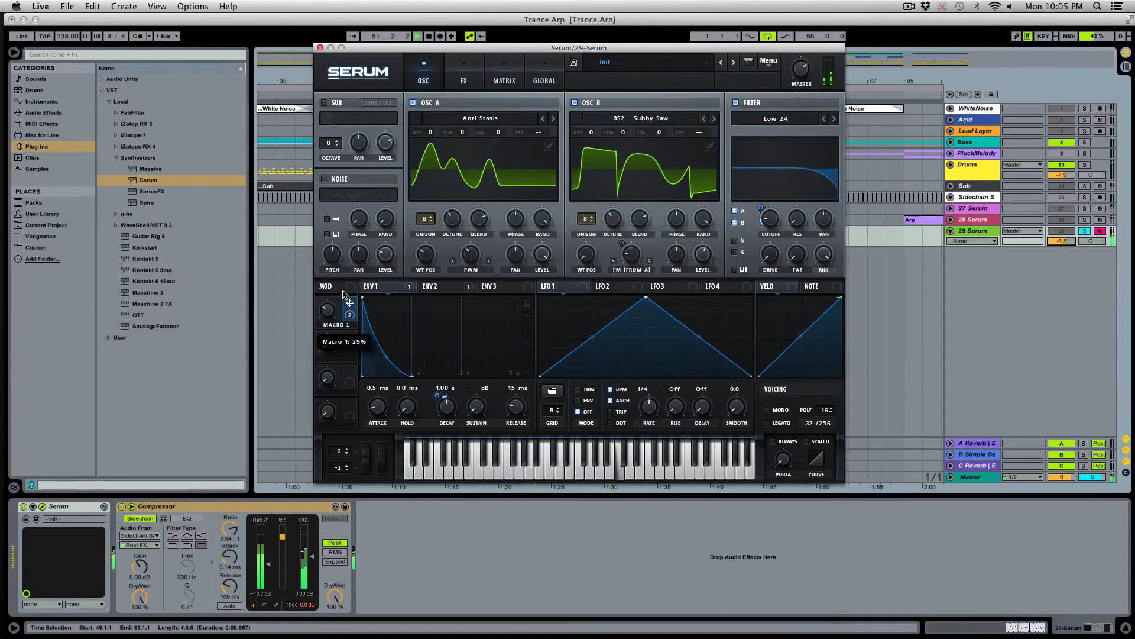
pyautogui.press('space')
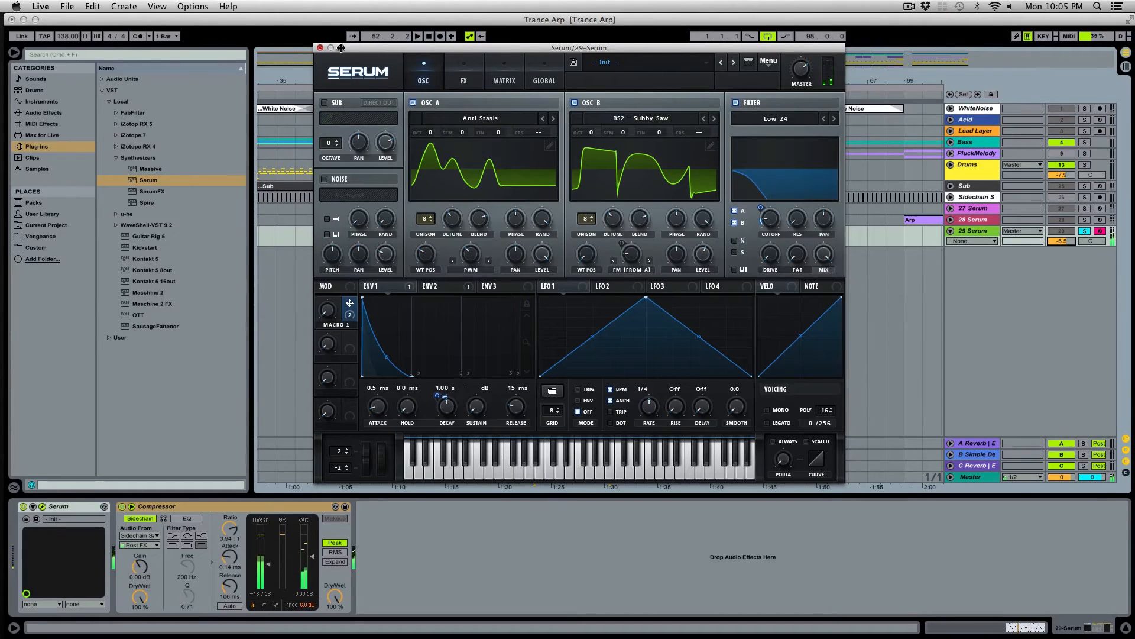
# - Insert EQ Eight between Serum and the Compressor and set its band 1 to a low cut at about 285 Hz
pyautogui.click(318, 48)
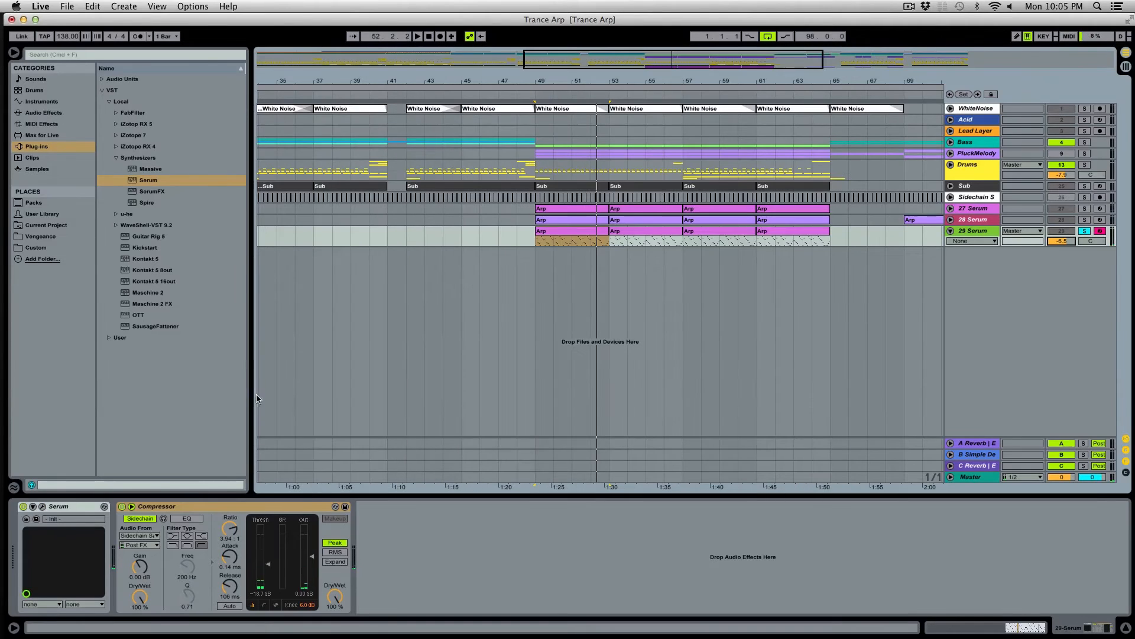
pyautogui.click(44, 112)
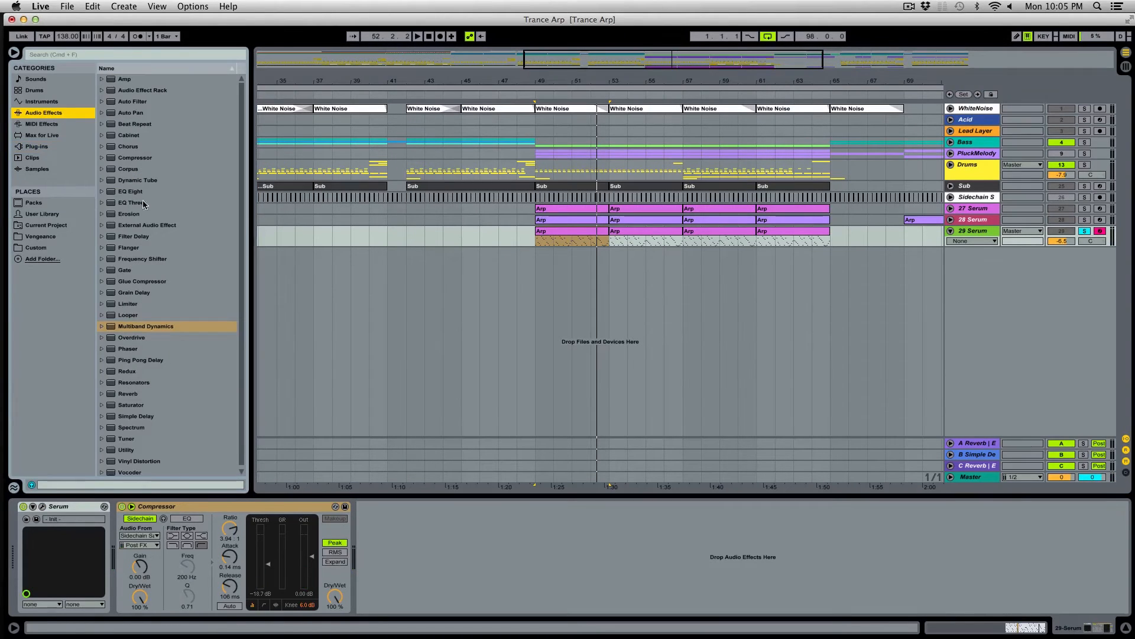
pyautogui.moveTo(133, 193); pyautogui.dragTo(120, 512)
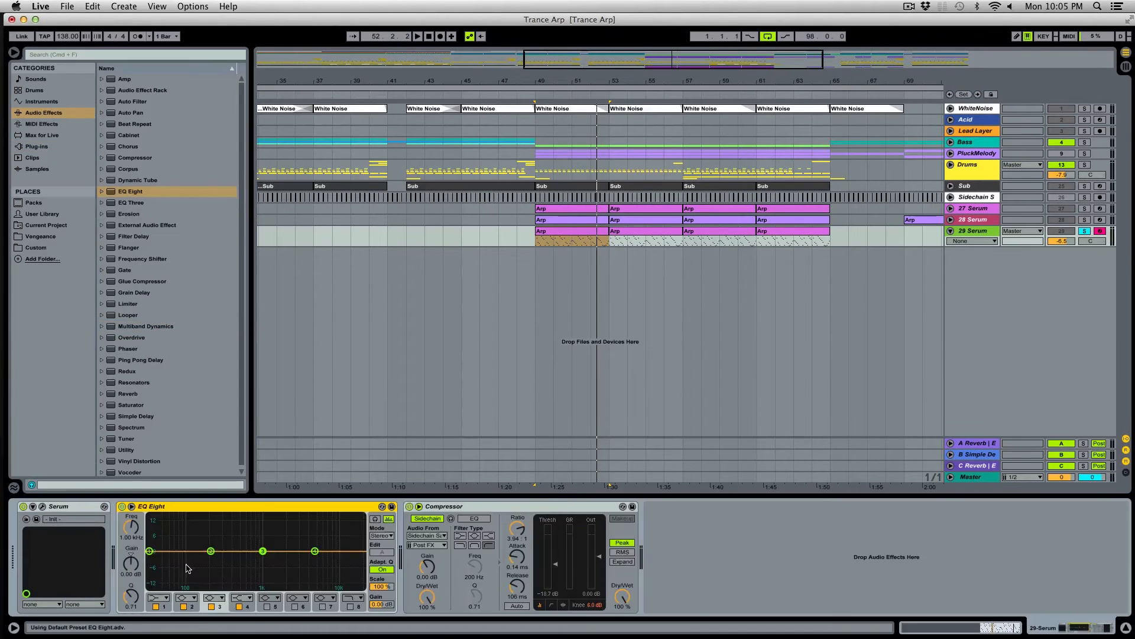
pyautogui.click(167, 598)
pyautogui.click(164, 537)
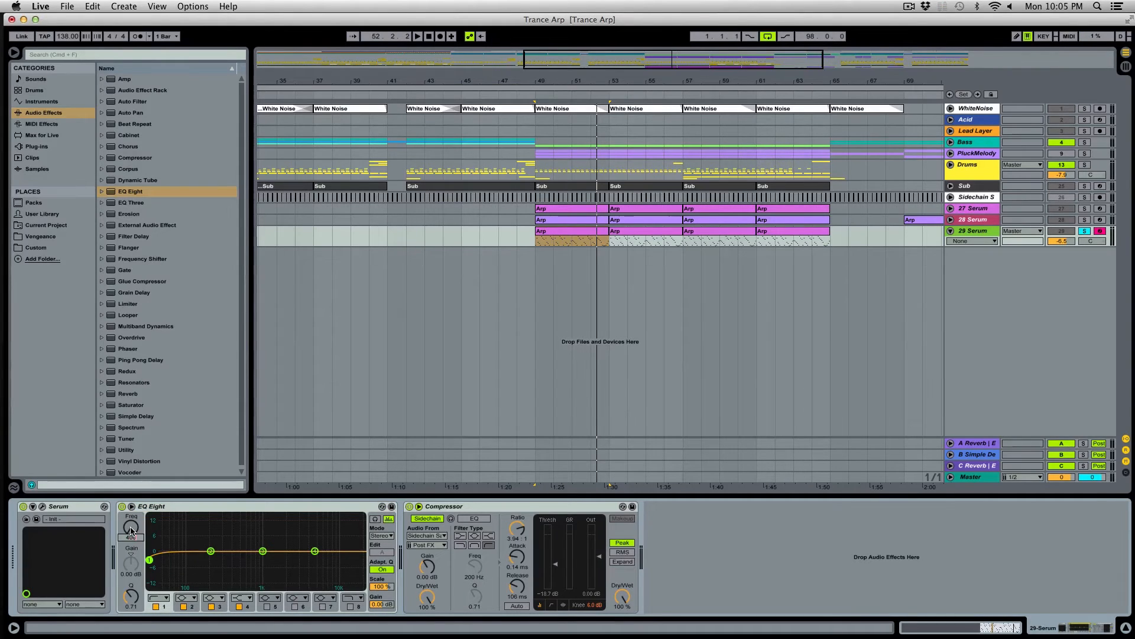
pyautogui.moveTo(131, 531); pyautogui.dragTo(130, 508)
pyautogui.press('space')
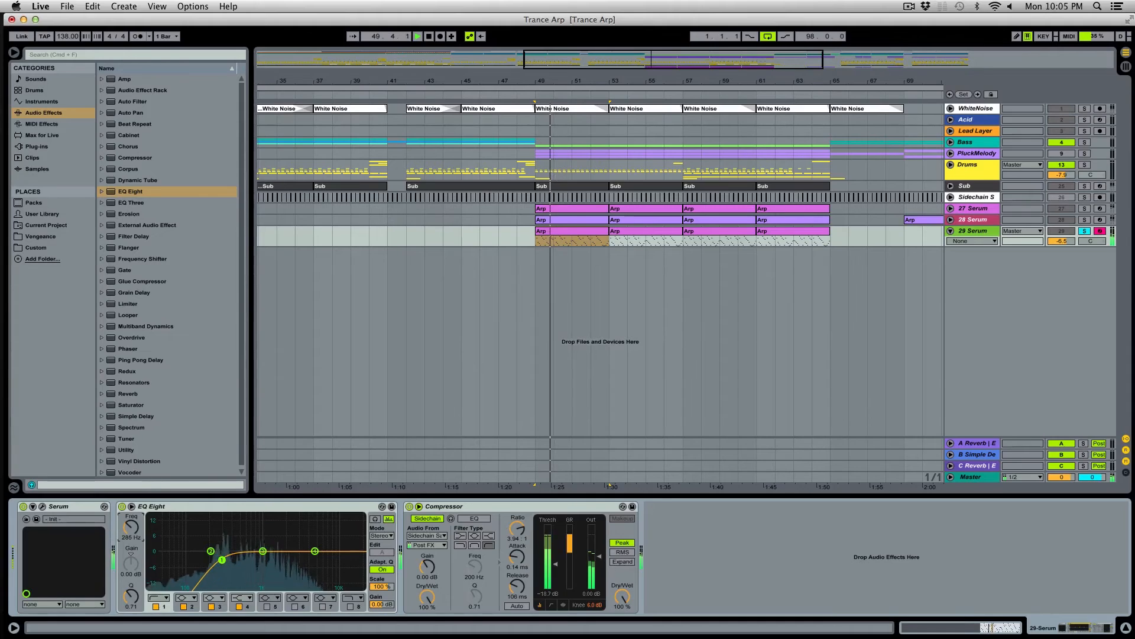
# - Cut EQ Eight's band 3 by about 5.48 dB at 1.14 kHz with a Q of about 2.11 while auditioning
pyautogui.moveTo(262, 551); pyautogui.dragTo(266, 517)
pyautogui.press('space')
pyautogui.press('space')
pyautogui.moveTo(130, 596)
pyautogui.mouseDown()
pyautogui.moveTo(130, 573)
pyautogui.moveTo(131, 614)
pyautogui.mouseUp()
pyautogui.press('space')
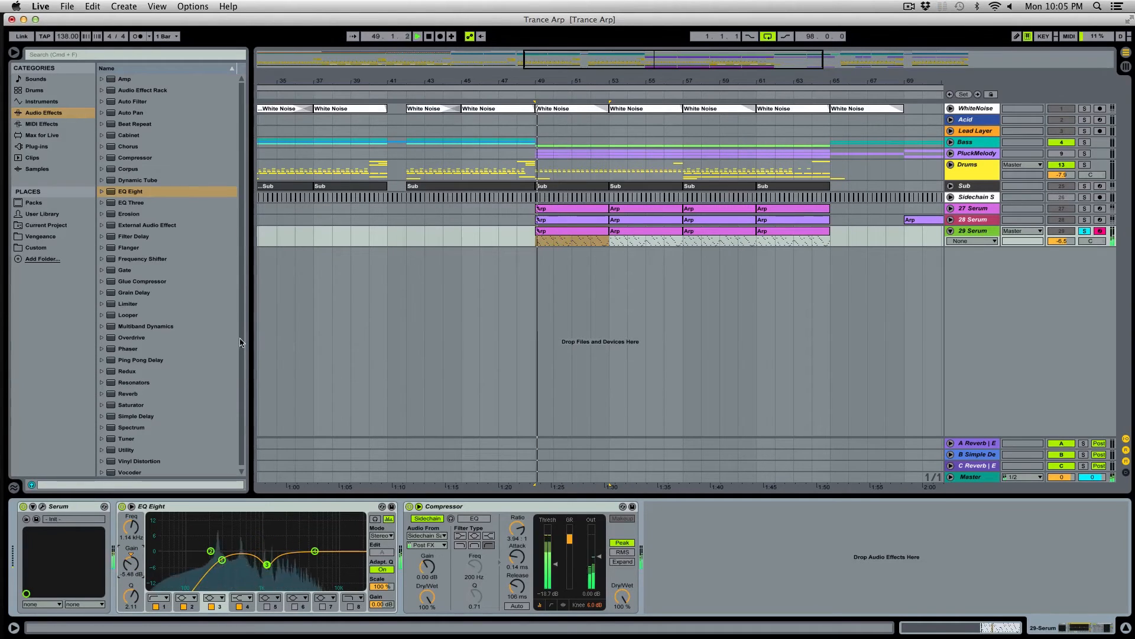
# - Insert Multiband Dynamics between EQ Eight and the Compressor, switch off its low band and audition the arp
pyautogui.moveTo(130, 326); pyautogui.dragTo(400, 530)
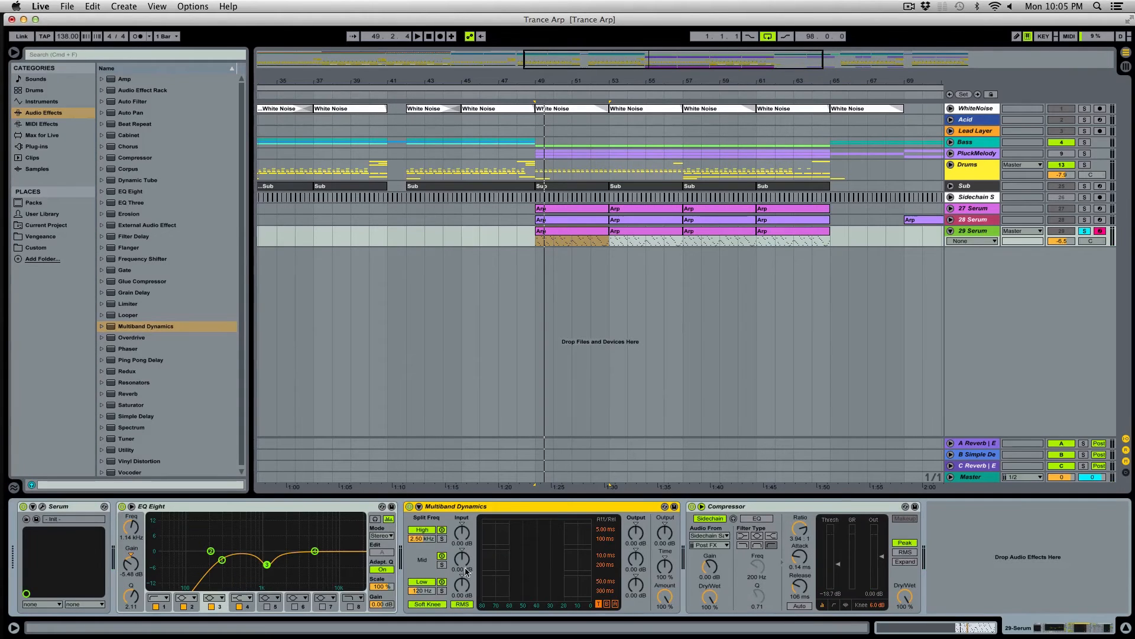
pyautogui.click(429, 584)
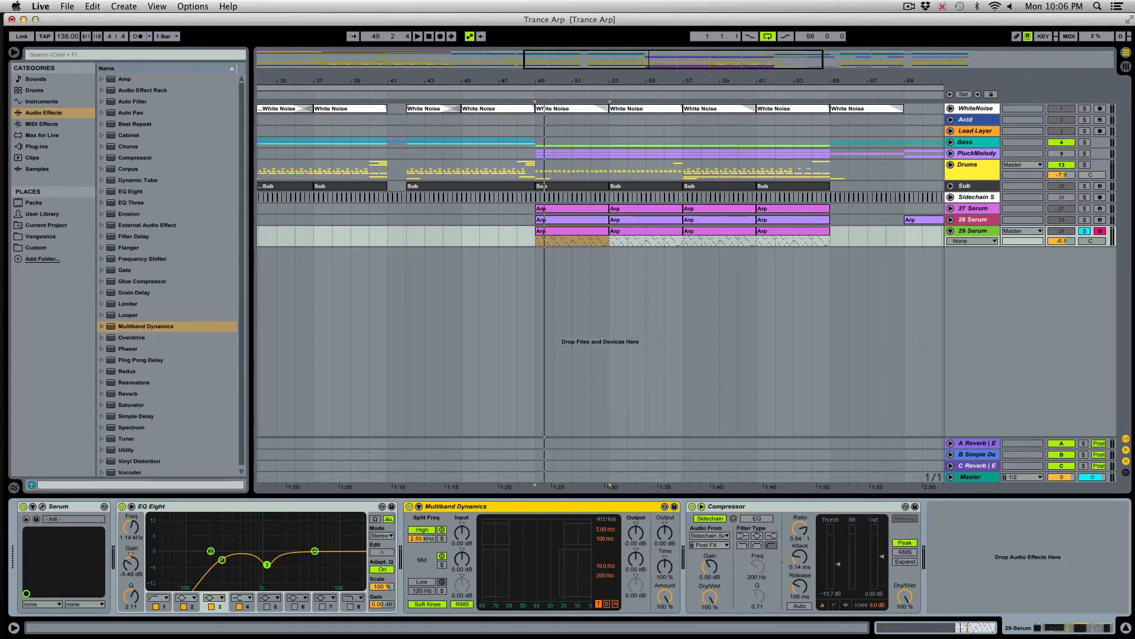
pyautogui.press('space')
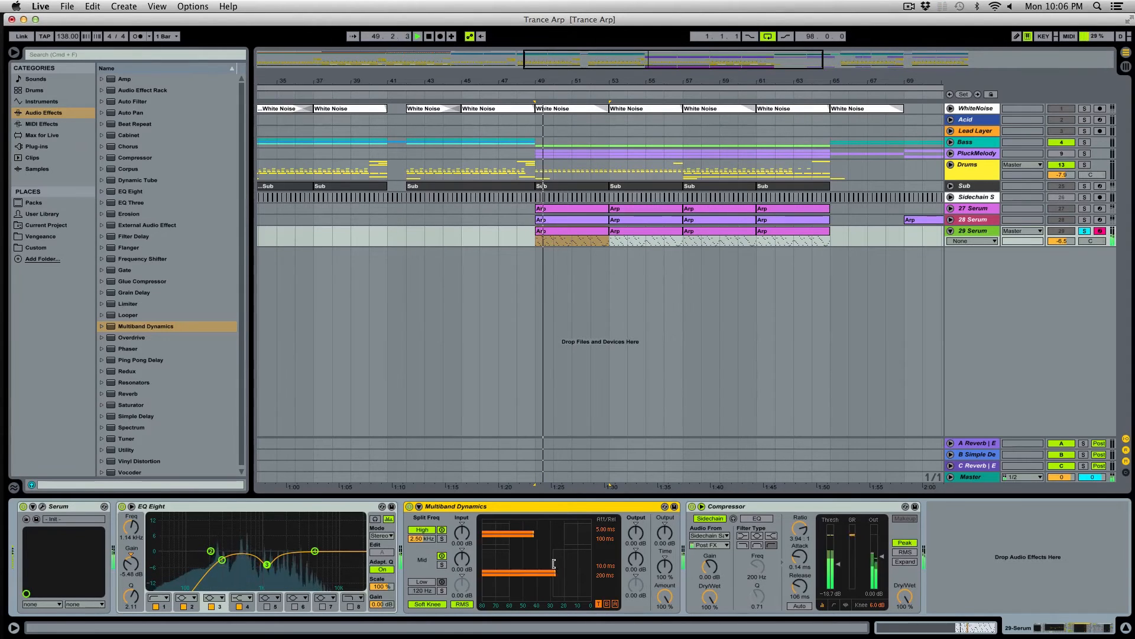
pyautogui.press('space')
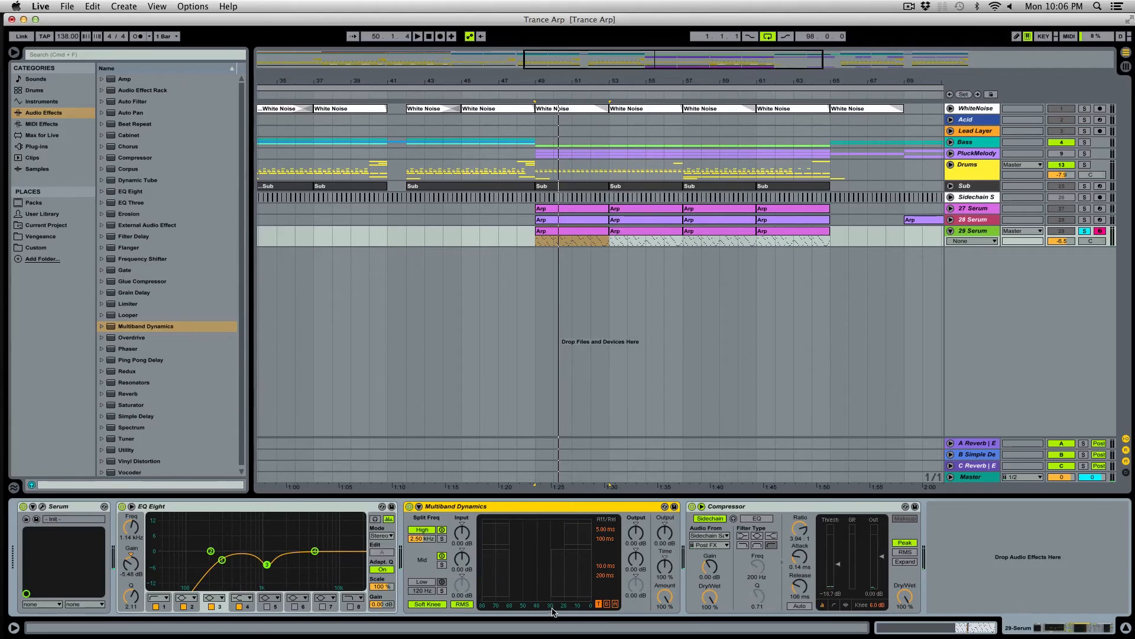
# - Set the Multiband Dynamics mid band's above threshold to about -29.5 dB and its ratio to about 1:2.02 by ear
pyautogui.press('space')
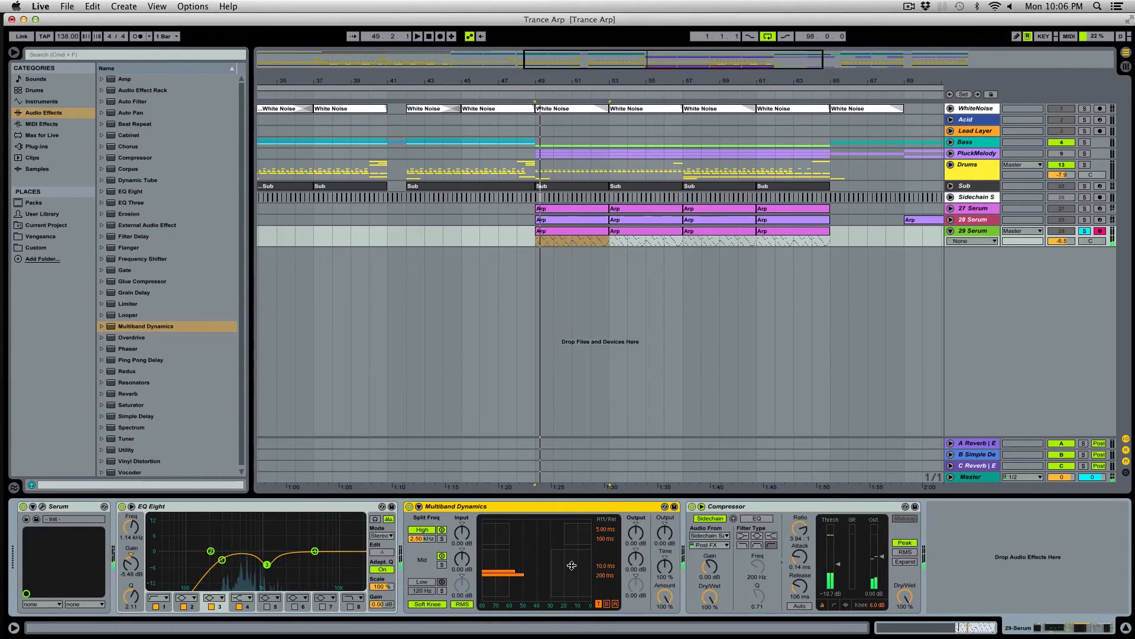
pyautogui.press('space')
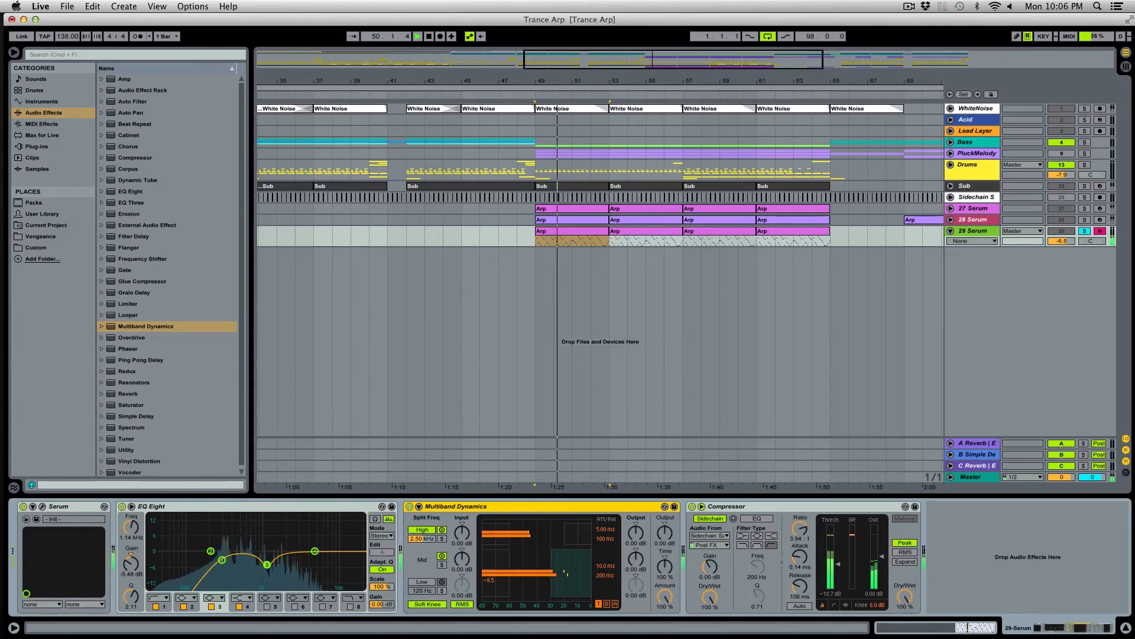
pyautogui.press('space')
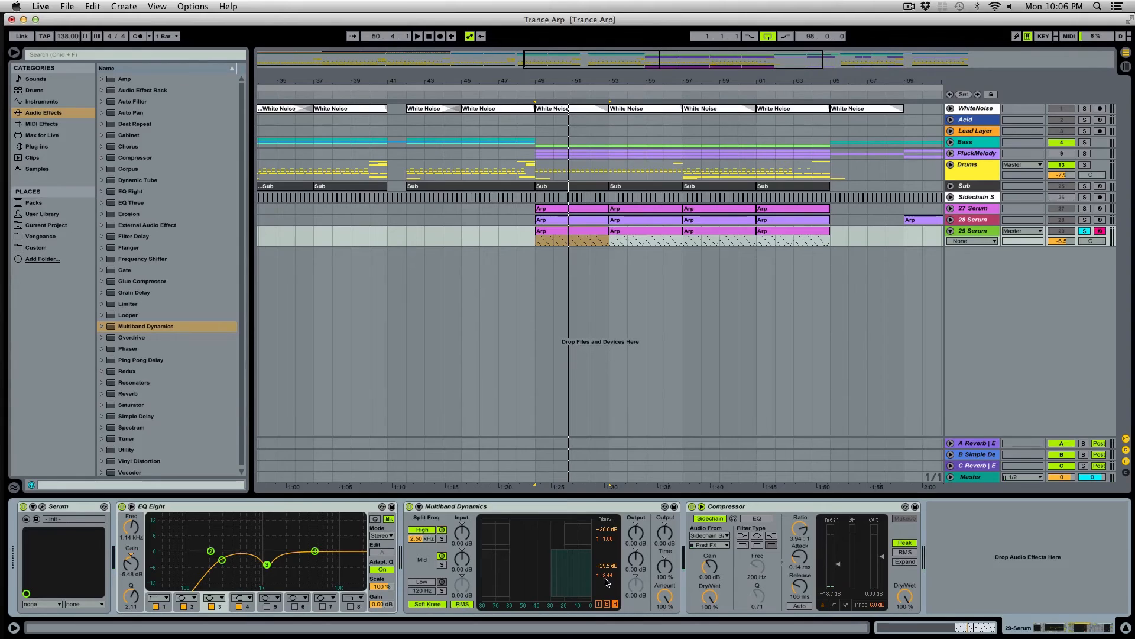
pyautogui.press('space')
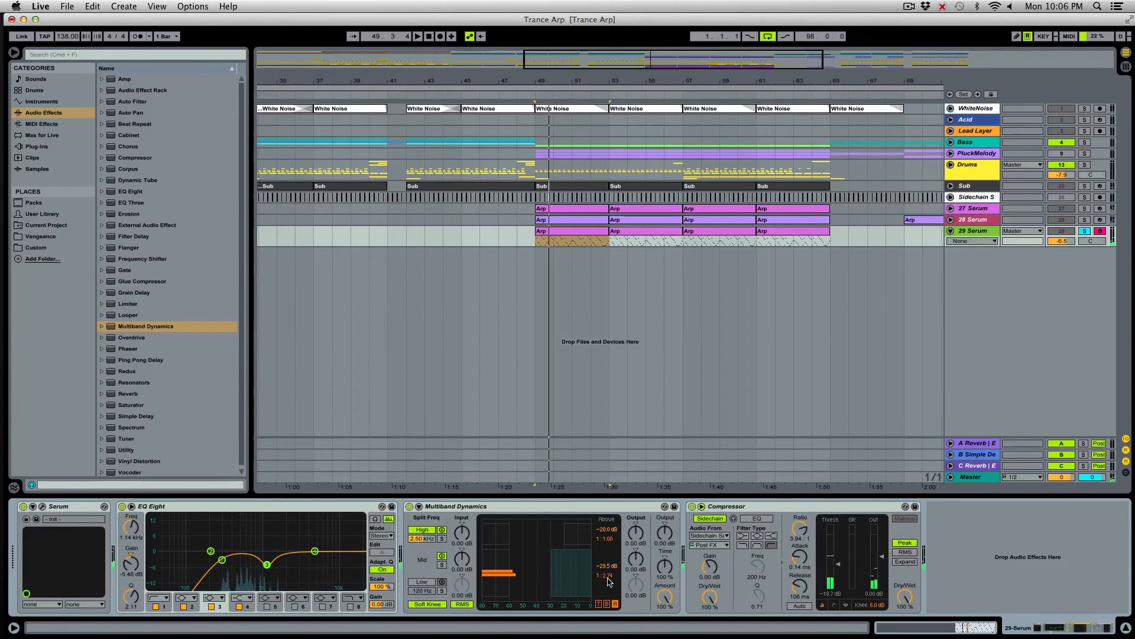
pyautogui.press('space')
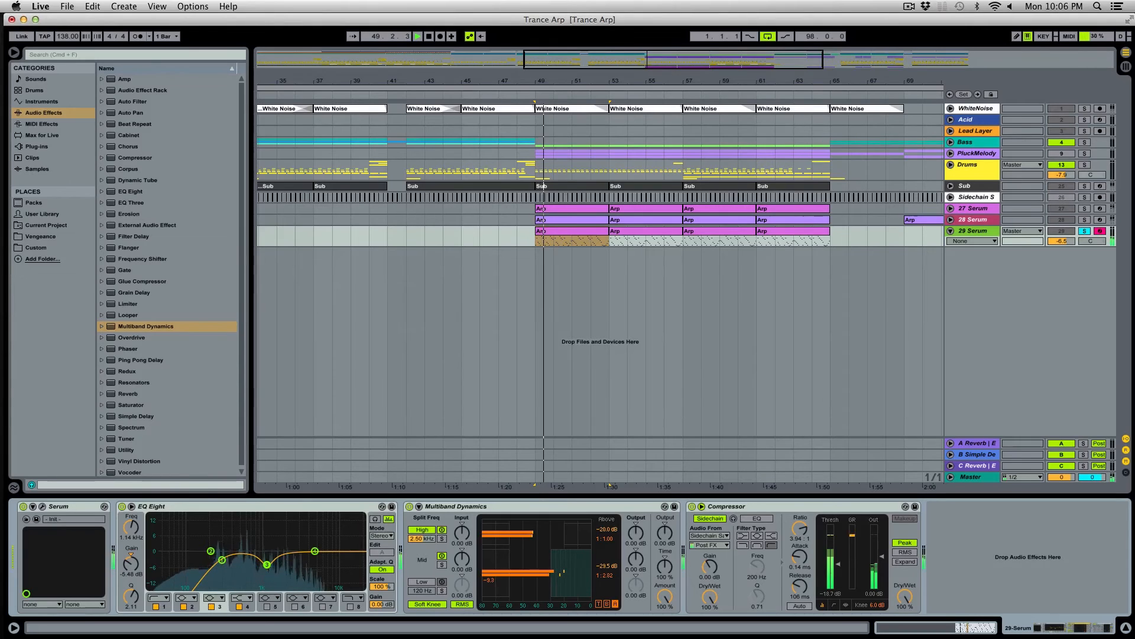
# - Set Multiband Dynamics' high band to 4.80 dB input and 5.20 dB output, its mid input to 4.10 dB, and raise the mid output
pyautogui.press('space')
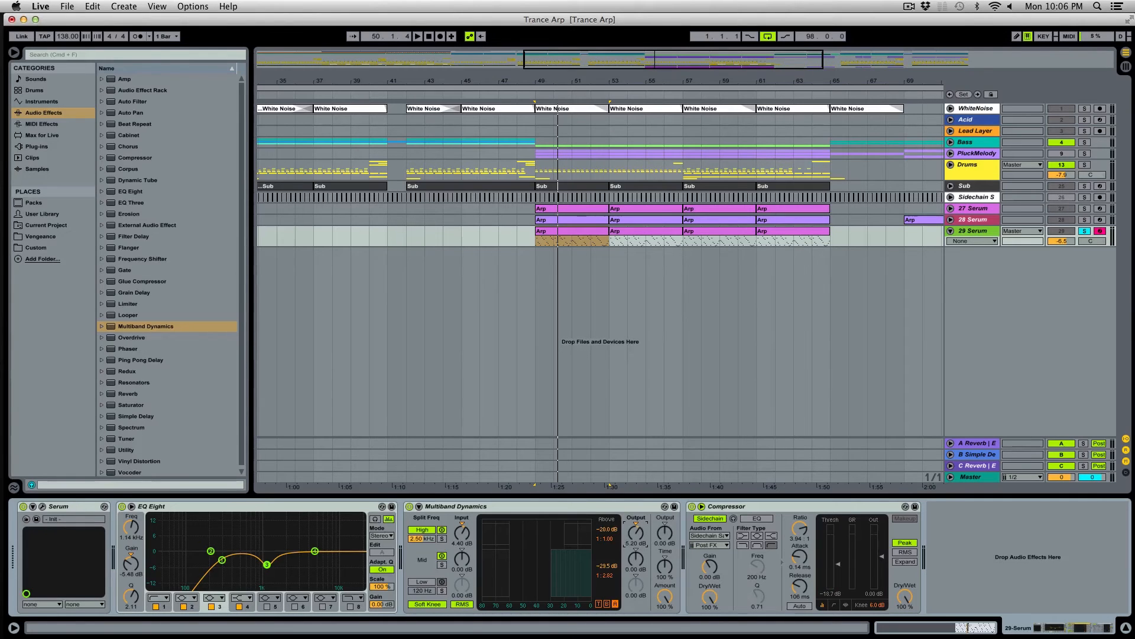
pyautogui.press('space')
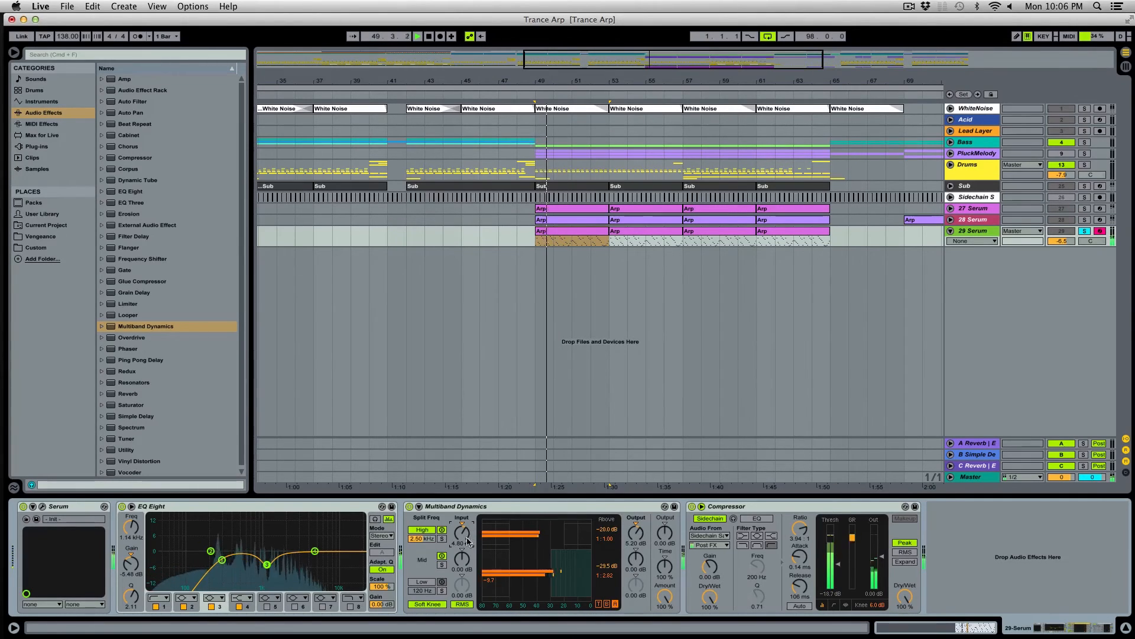
pyautogui.press('space')
pyautogui.moveTo(462, 565); pyautogui.dragTo(461, 550)
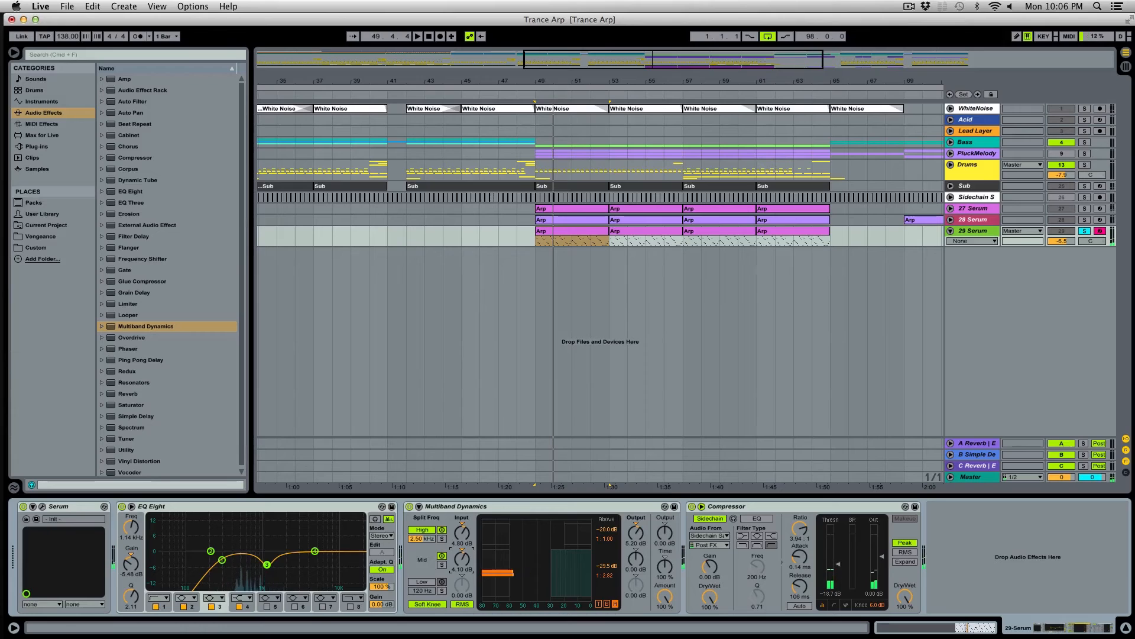
pyautogui.press('space')
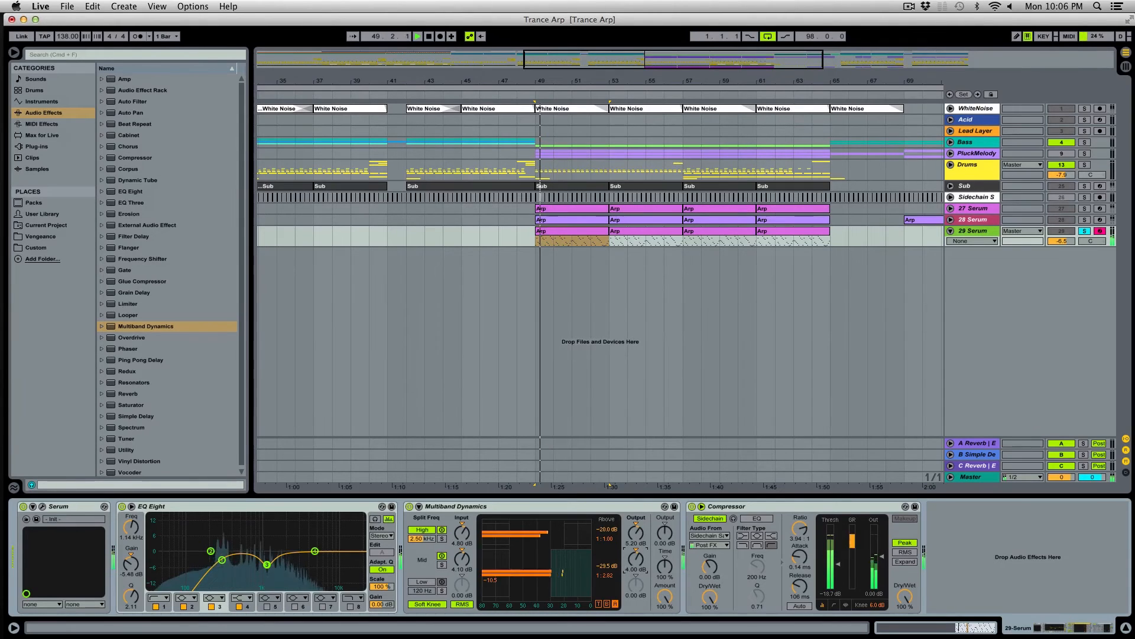
pyautogui.moveTo(642, 564); pyautogui.dragTo(642, 556)
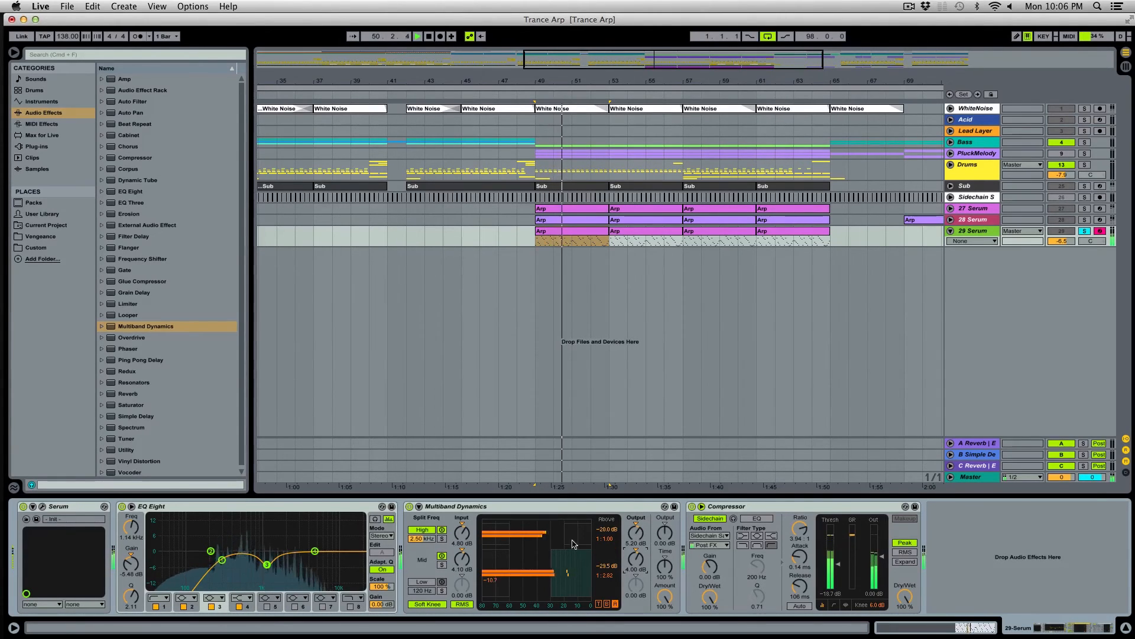
pyautogui.press('space')
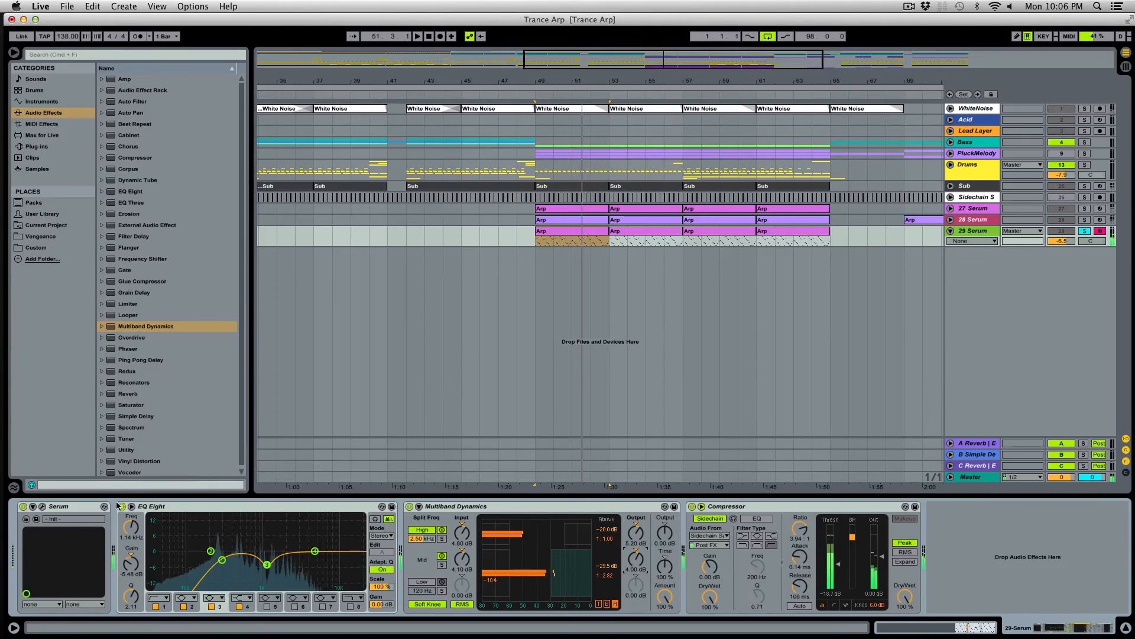
# - Make Serum's Macro 1 the automation parameter shown on the 29 Serum track and turn the macro down to 0%
pyautogui.click(43, 506)
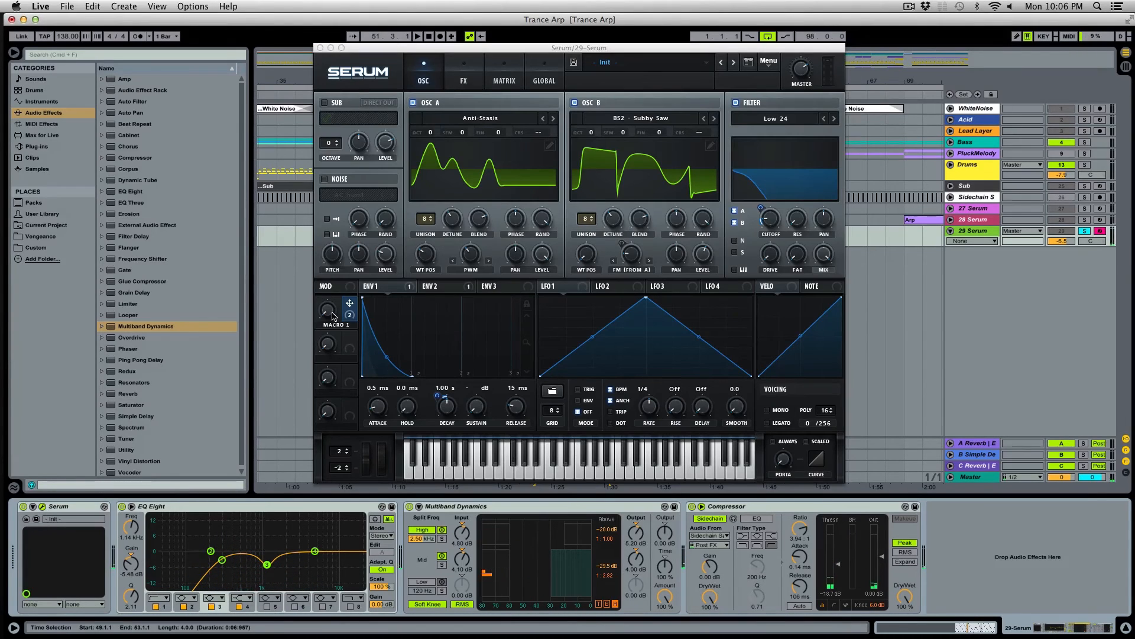
pyautogui.click(973, 241)
pyautogui.click(973, 262)
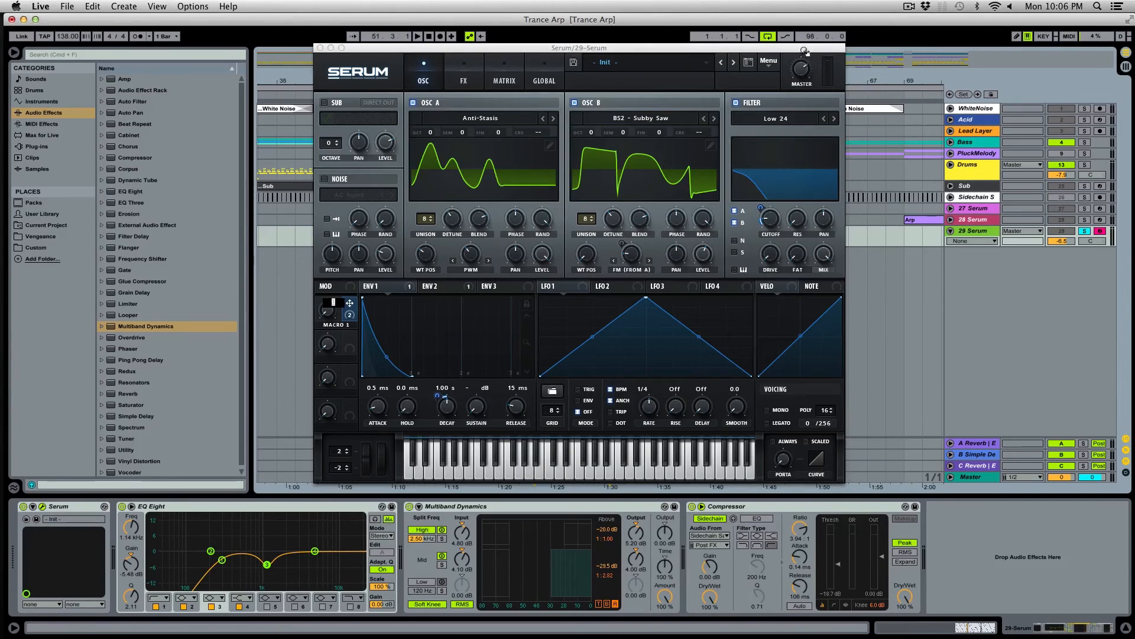
pyautogui.moveTo(804, 50); pyautogui.dragTo(911, 260)
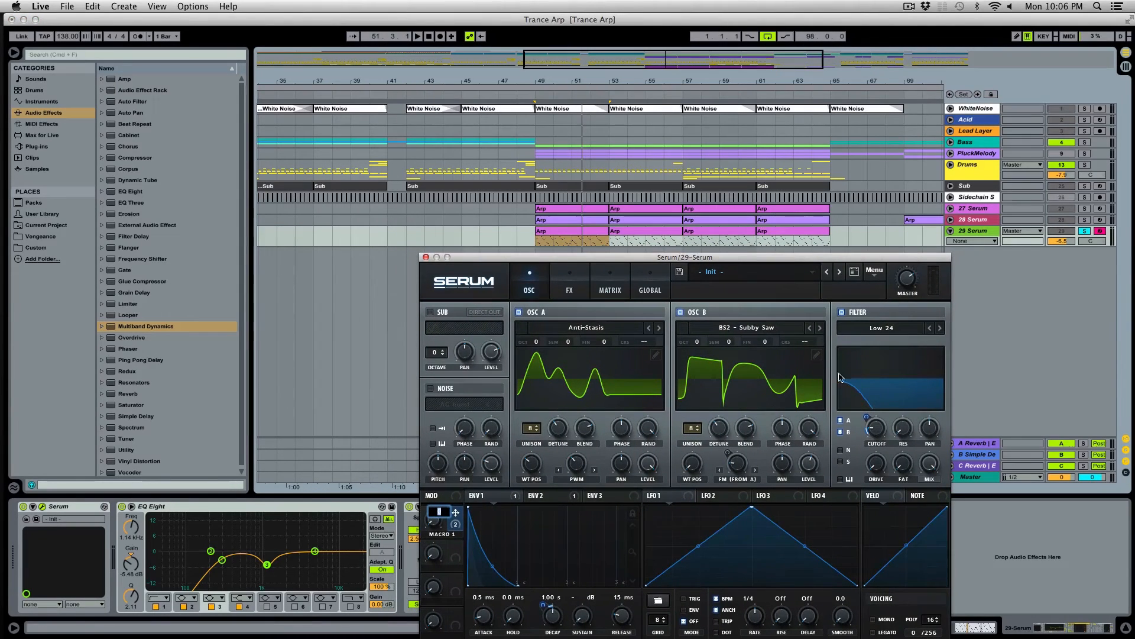
pyautogui.click(434, 523)
pyautogui.click(435, 523)
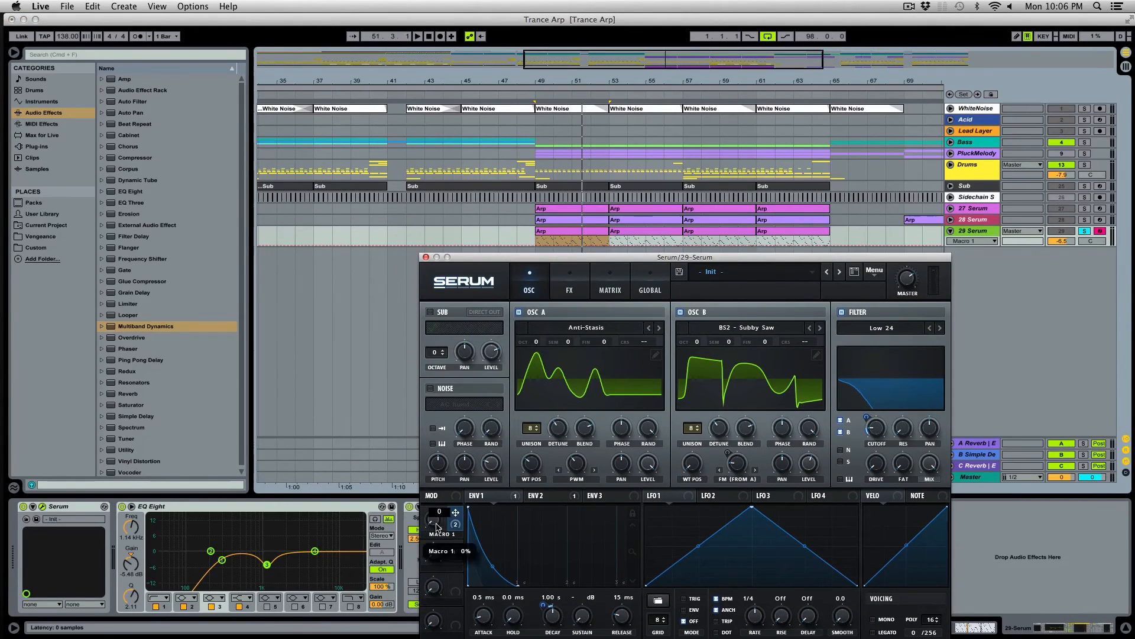
# - Draw Macro 1 automation starting at about 73% and falling to about 13% by bar 57, audition it and enlarge the track
pyautogui.click(536, 240)
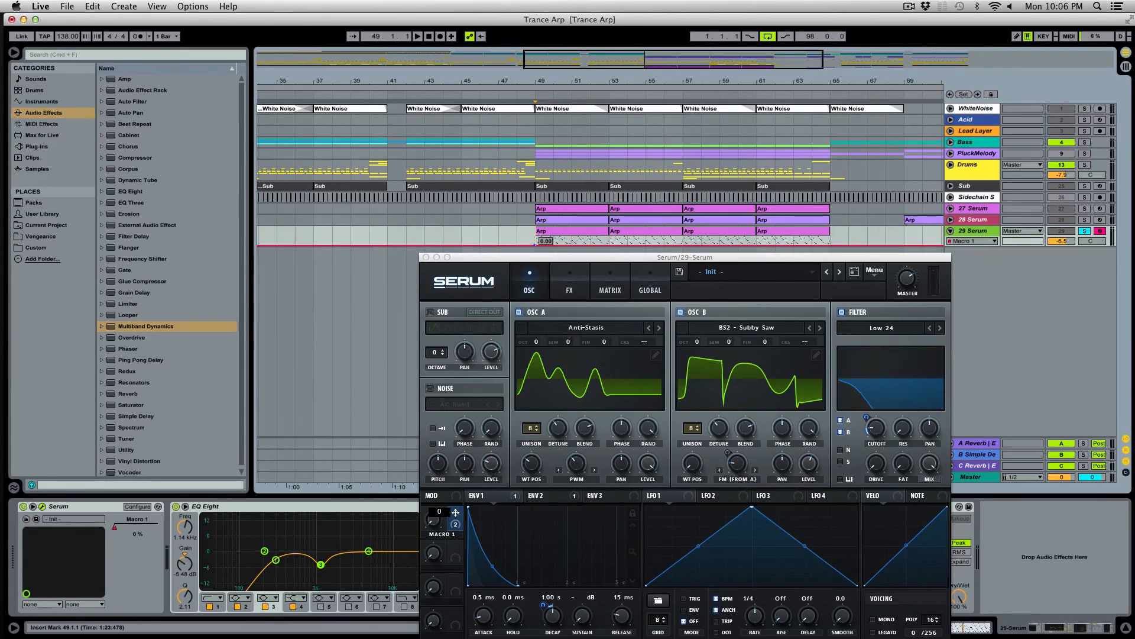
pyautogui.moveTo(536, 244); pyautogui.dragTo(536, 239)
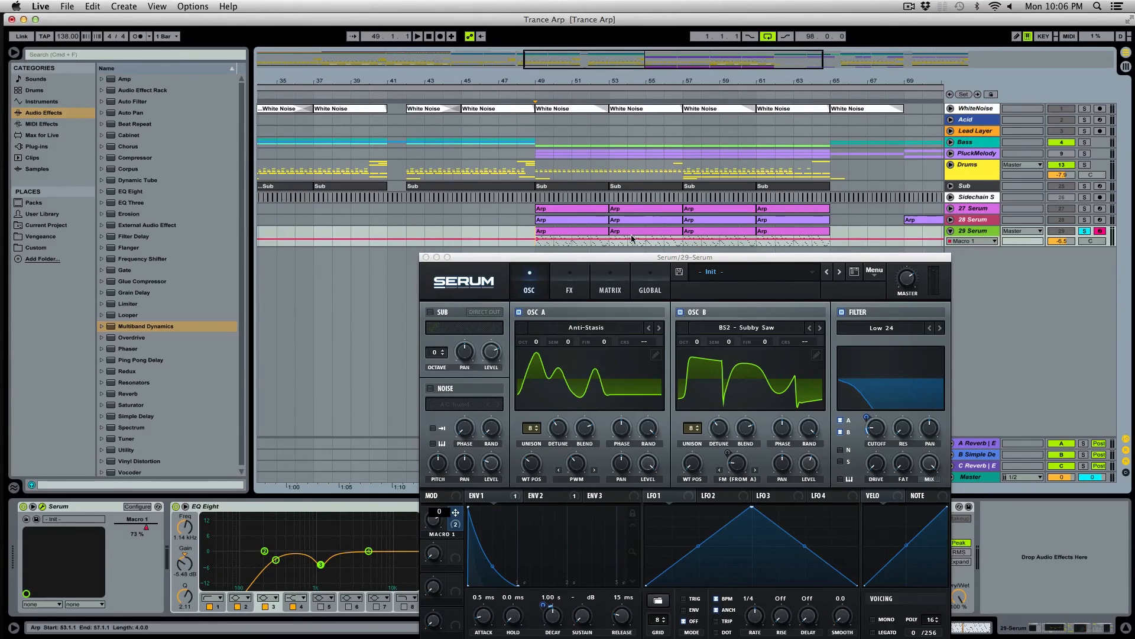
pyautogui.moveTo(655, 240); pyautogui.dragTo(681, 243)
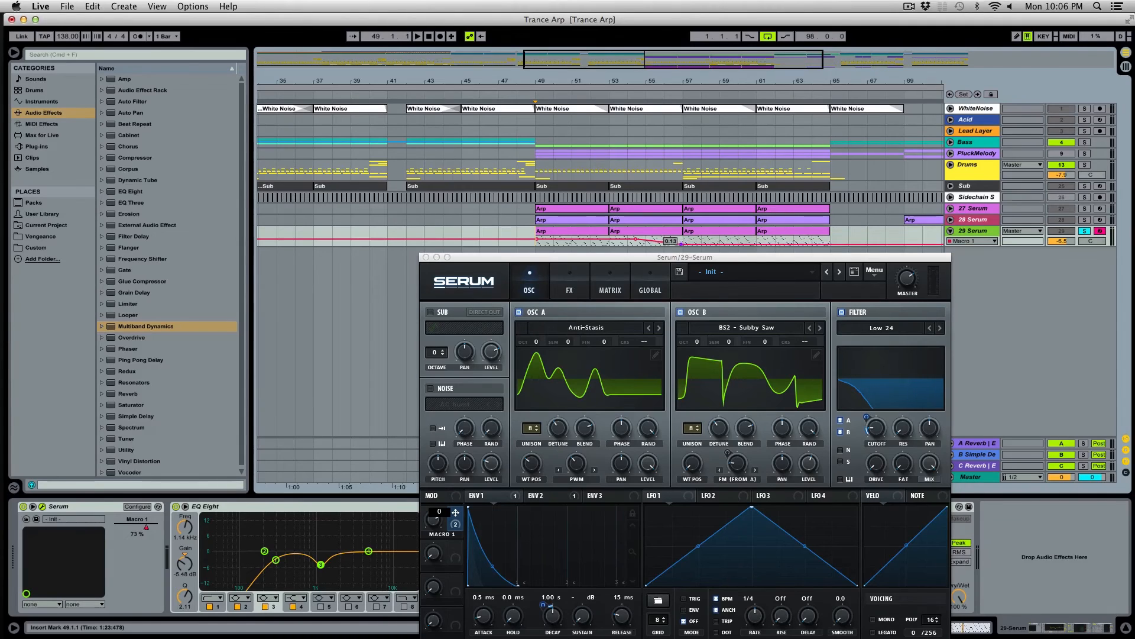
pyautogui.press('space')
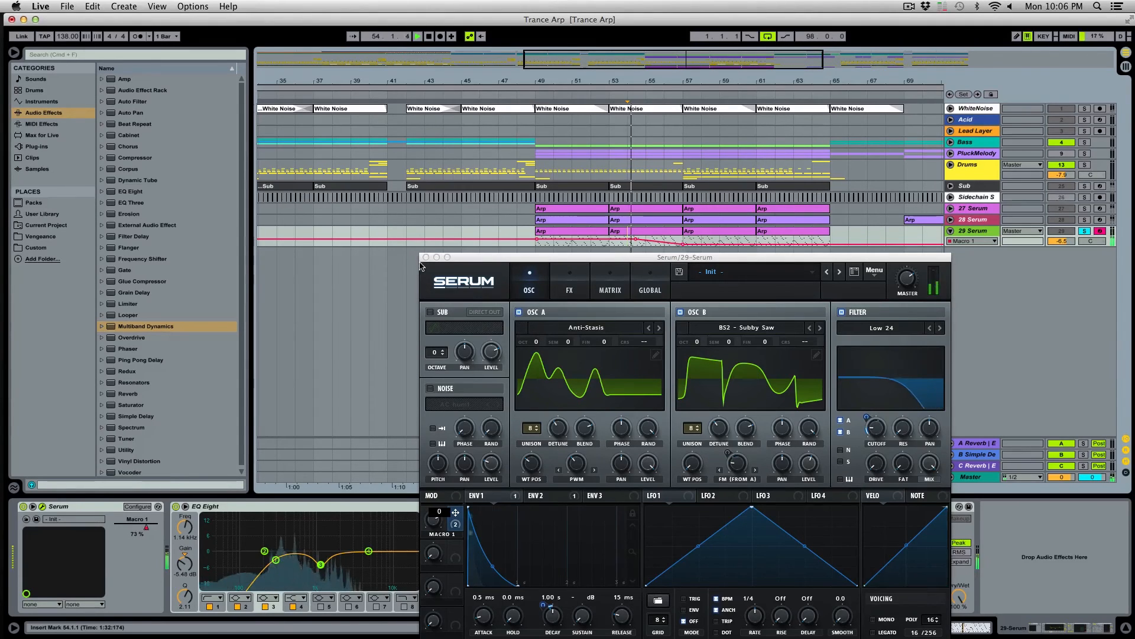
pyautogui.click(426, 257)
pyautogui.moveTo(953, 246); pyautogui.dragTo(953, 287)
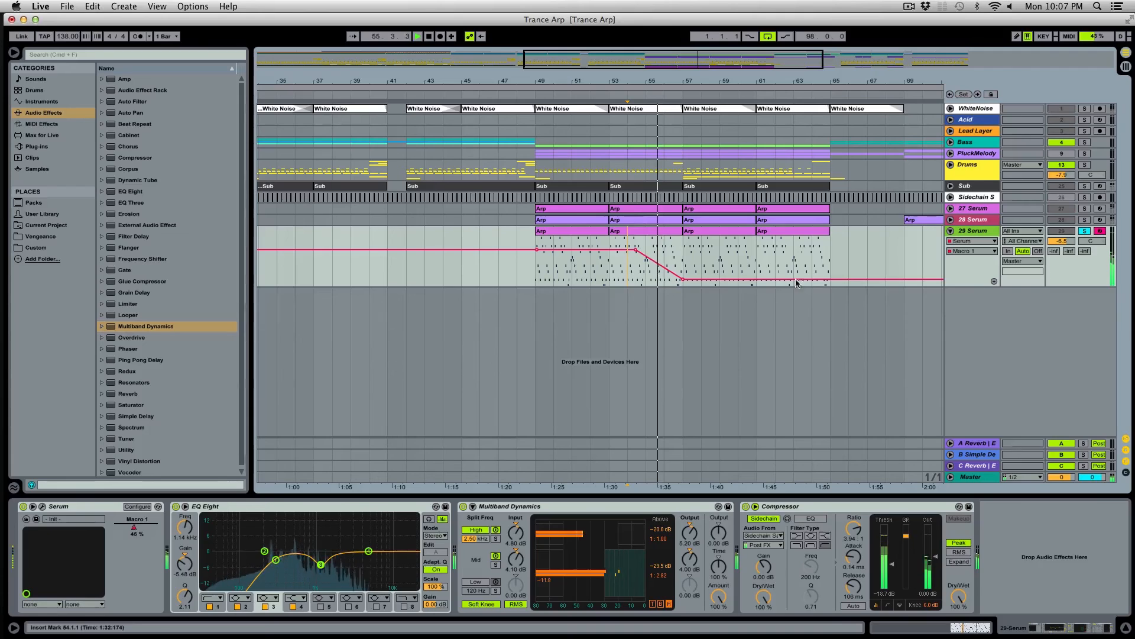
# - Set the 29 Serum track's volume to about -5.1 dB and unsolo it to hear the full mix
pyautogui.moveTo(1063, 241); pyautogui.dragTo(1063, 234)
pyautogui.click(1086, 232)
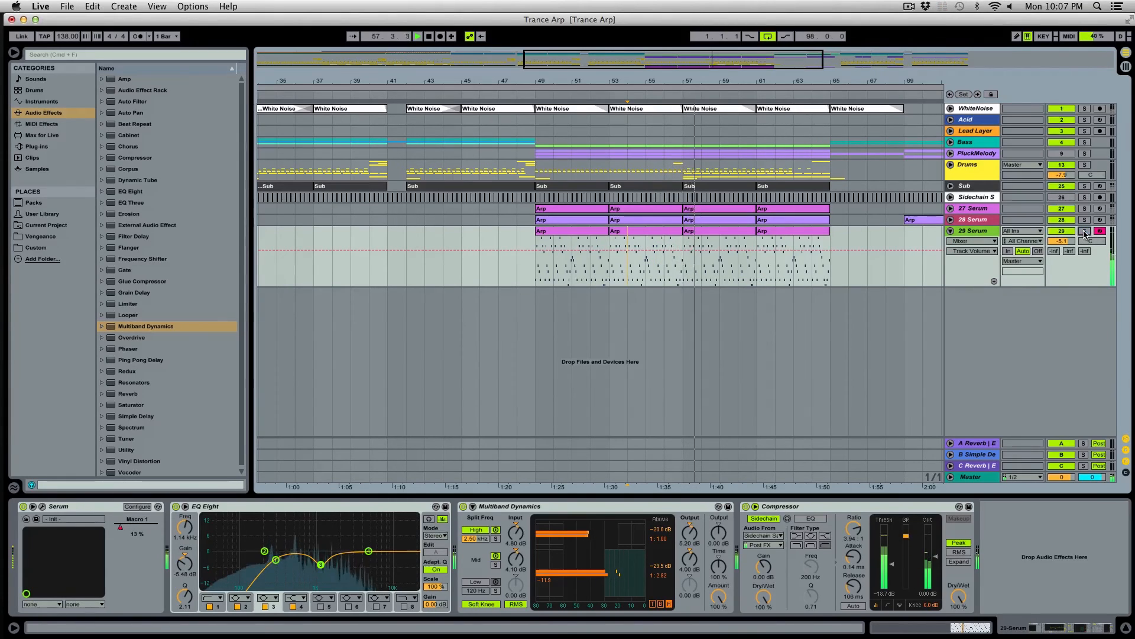
pyautogui.click(1045, 223)
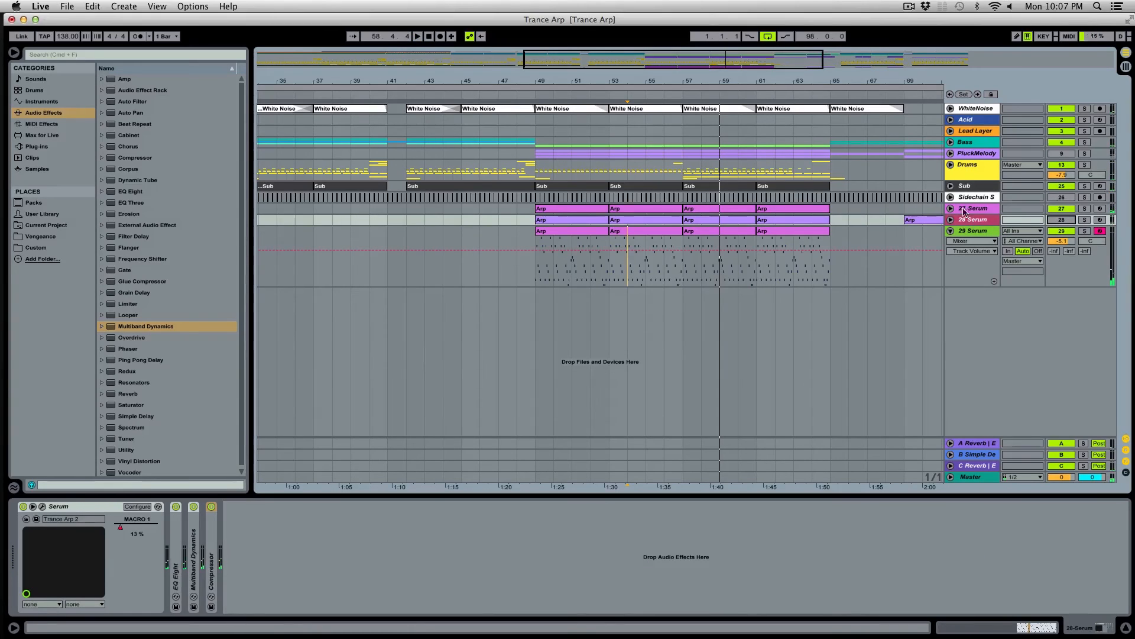
# - Solo and play the 27 Serum arp, check the 28 Serum device chain and unfold the 27 Serum track
pyautogui.click(964, 211)
pyautogui.click(1084, 208)
pyautogui.press('space')
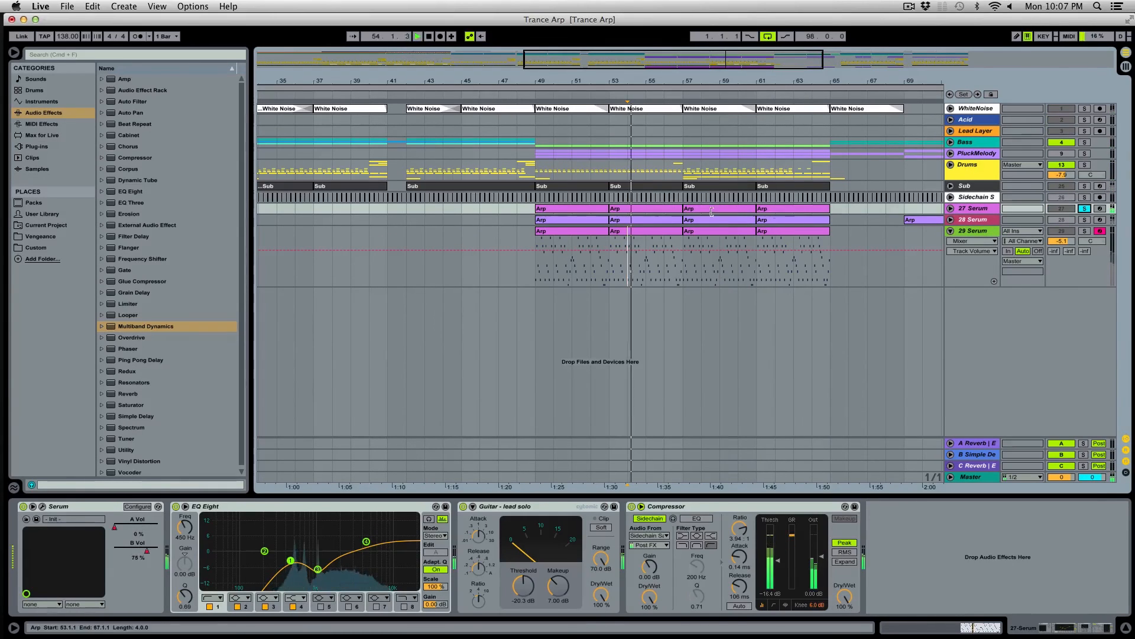
pyautogui.doubleClick(966, 219)
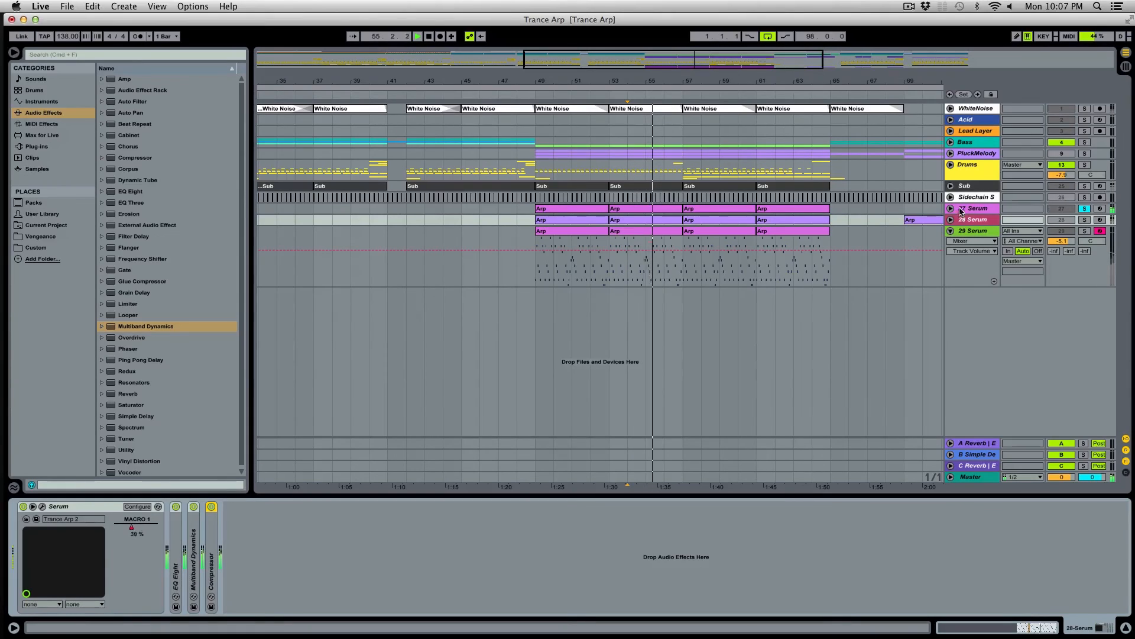
pyautogui.click(951, 208)
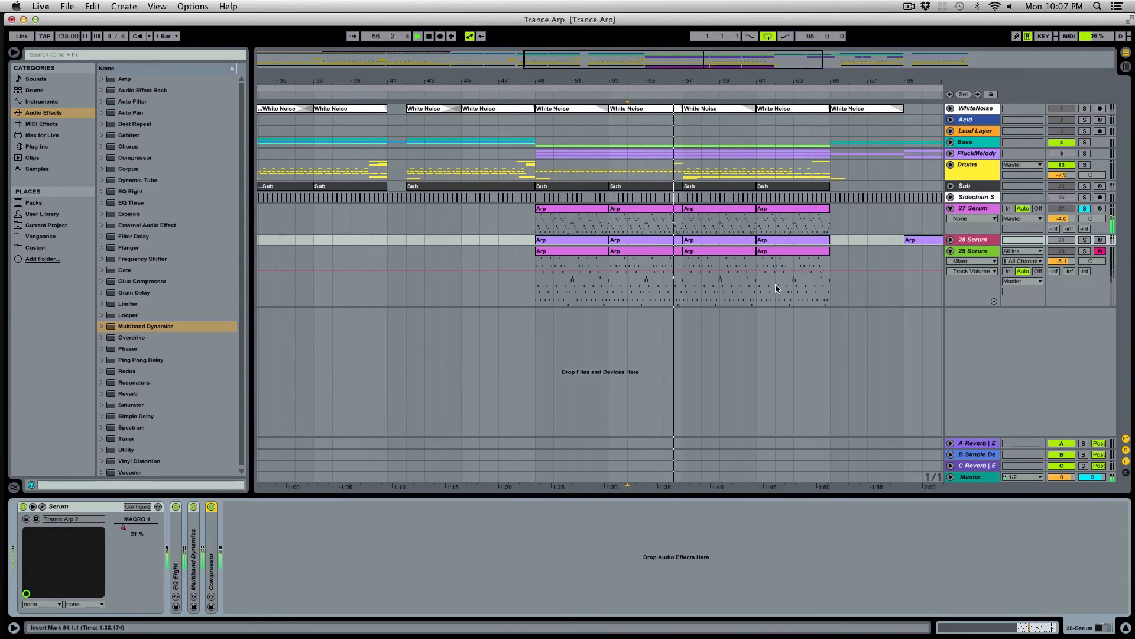
# - Solo 29 Serum together with 27 Serum, set its volume to about -4.1 dB, and unsolo to hear the full mix
pyautogui.click(1085, 251)
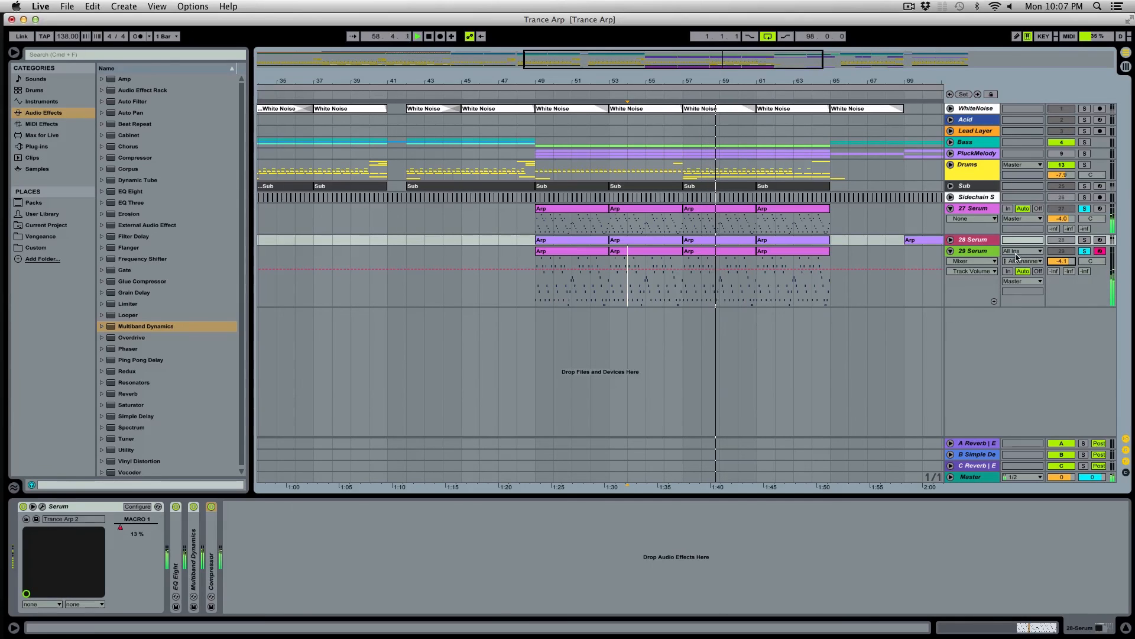
pyautogui.click(707, 288)
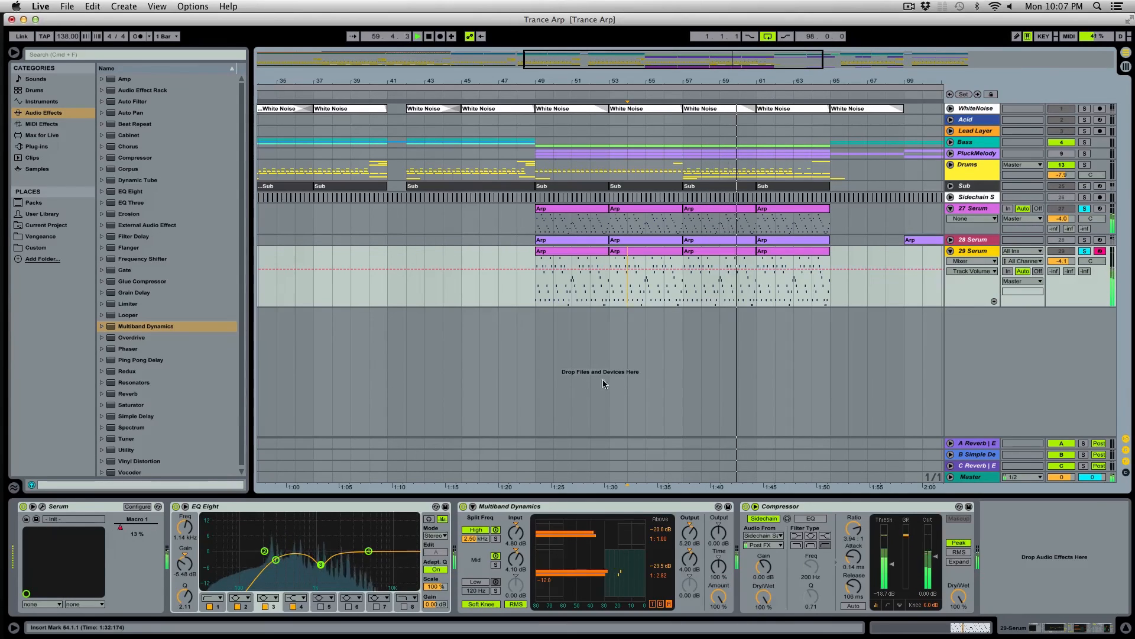
pyautogui.click(320, 565)
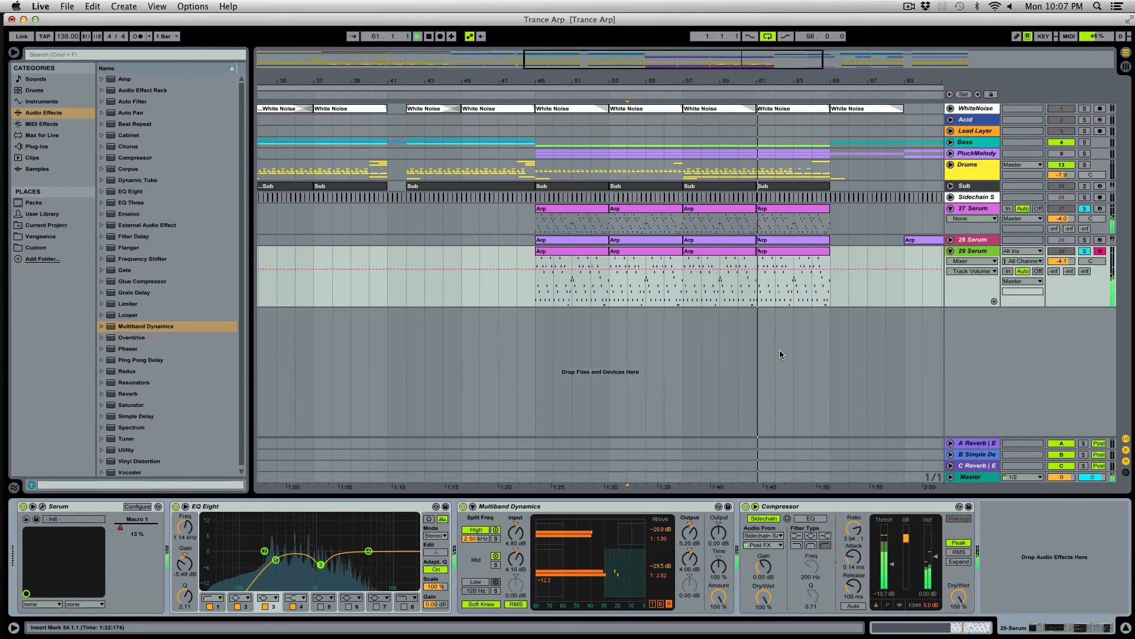
pyautogui.click(1085, 252)
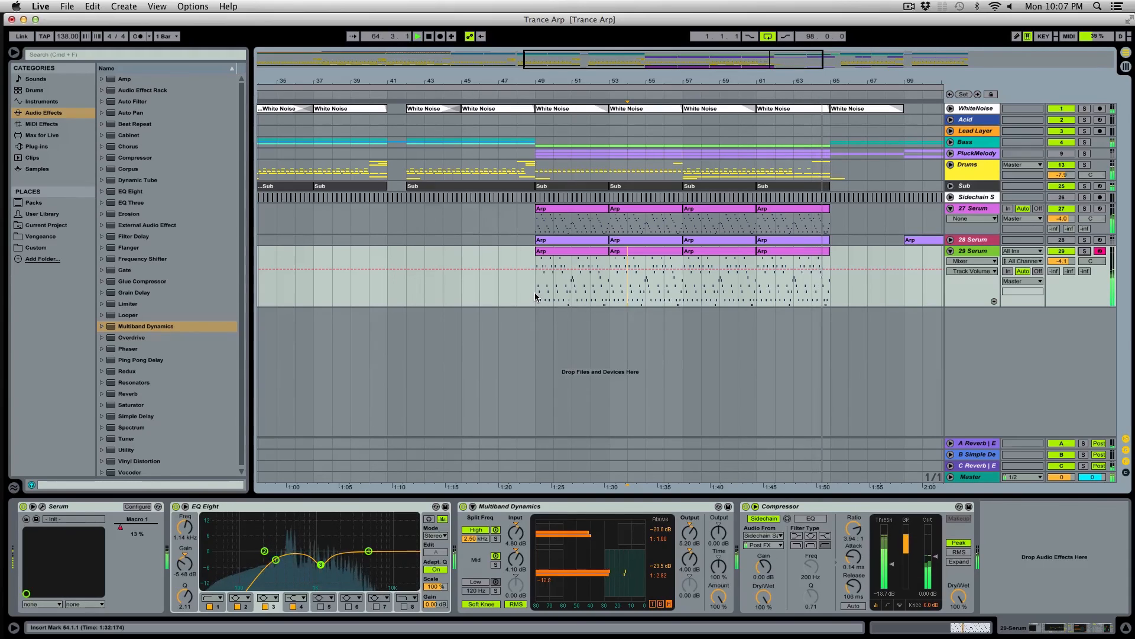
# - Set the 29 Serum track's automation display to None and select its arp from bar 58 to bar 65
pyautogui.click(970, 261)
pyautogui.click(964, 270)
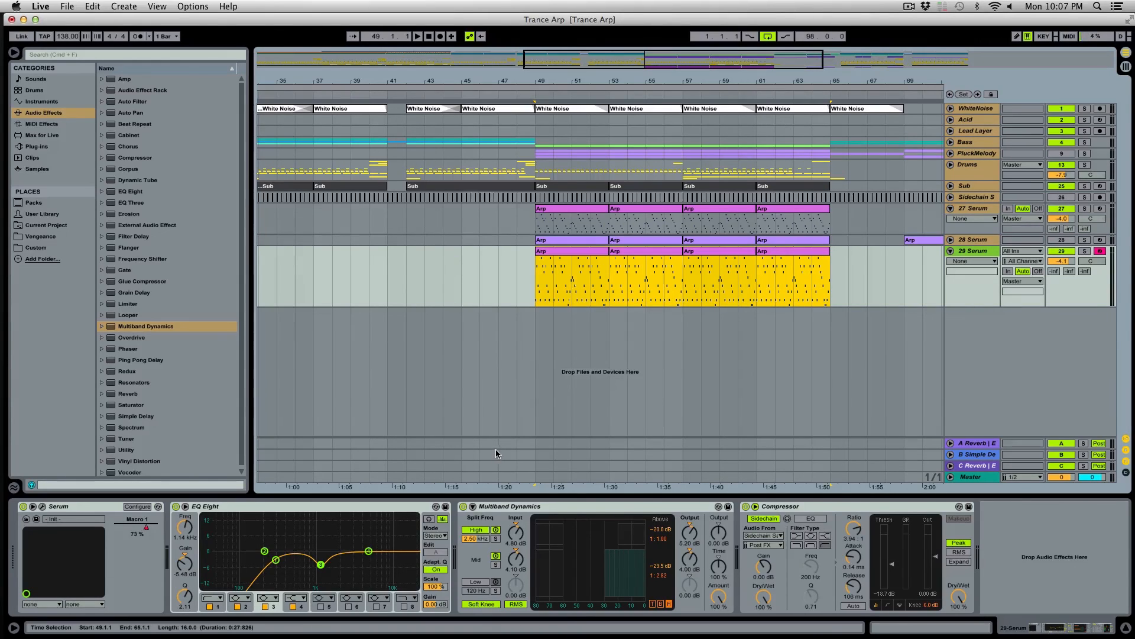
pyautogui.moveTo(830, 283); pyautogui.dragTo(657, 300)
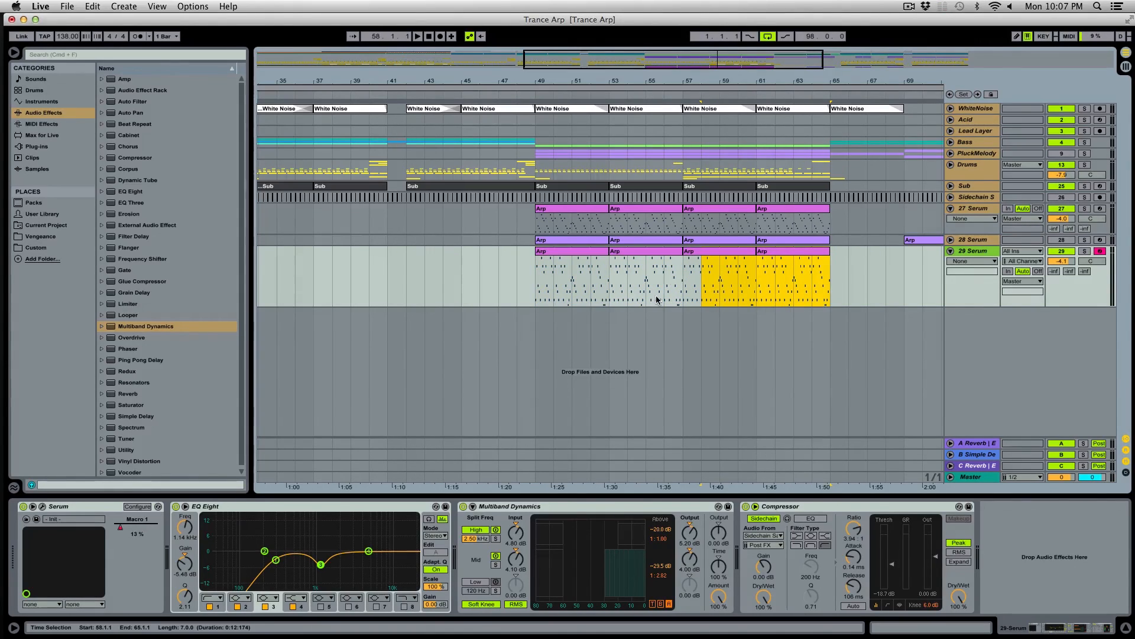